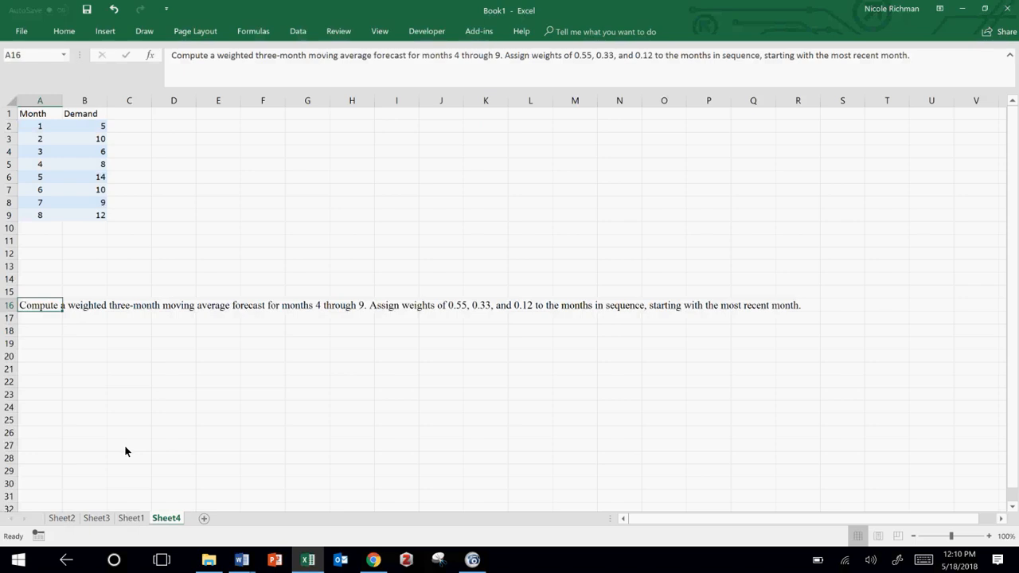
# Step: Make the Hits and Orders column headings on Sheet1 bold
pyautogui.click(131, 519)
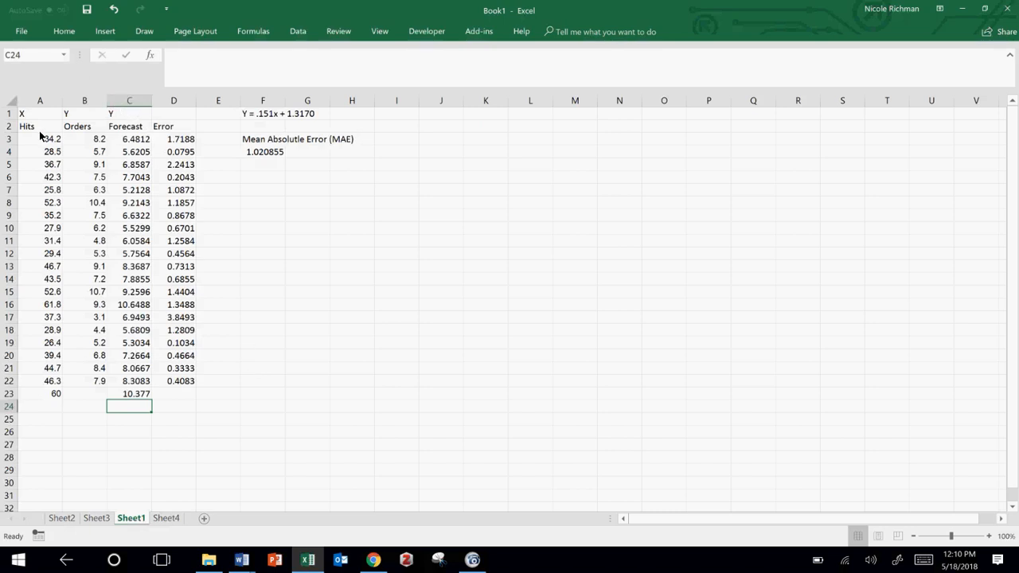
pyautogui.moveTo(35, 131); pyautogui.dragTo(83, 127)
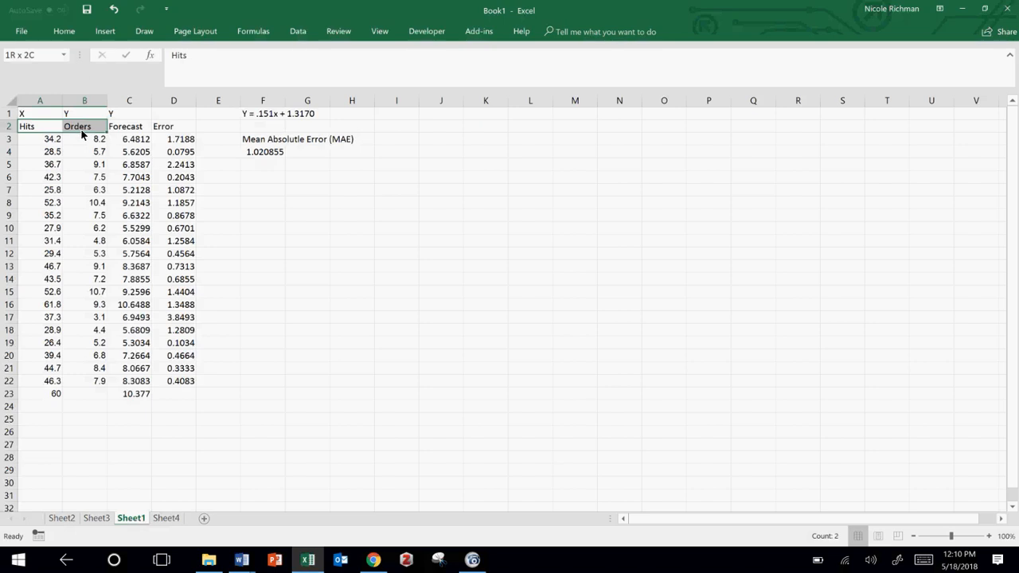
pyautogui.hotkey('ctrl', 'b')
# Step: Enter the bold labels "Correlation" in F9 and "Causation" in F10
pyautogui.click(267, 216)
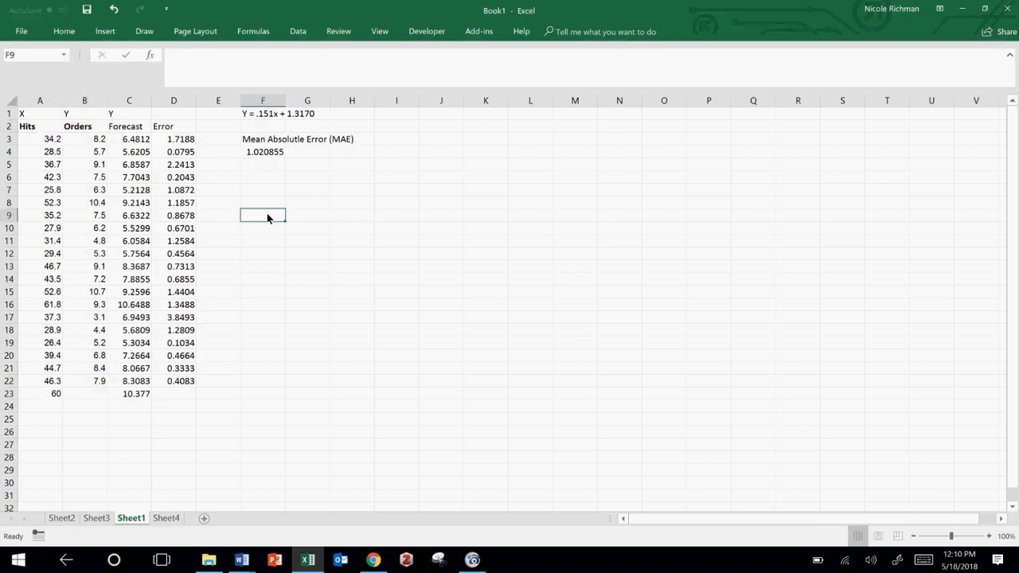
pyautogui.write('Correlation')
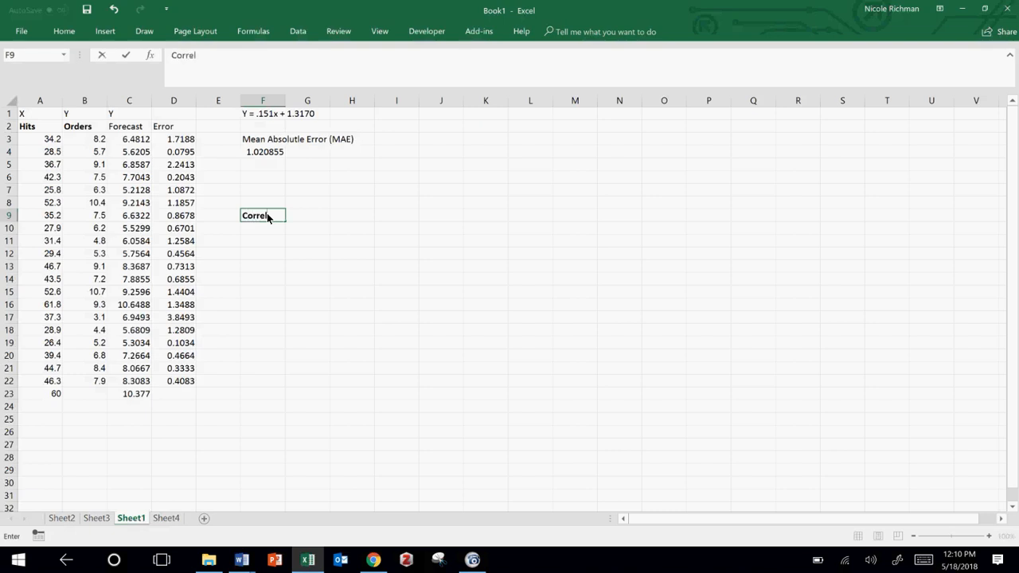
pyautogui.press('Return')
pyautogui.write('Cau')
pyautogui.press('BackSpace')
pyautogui.press('BackSpace')
pyautogui.press('BackSpace')
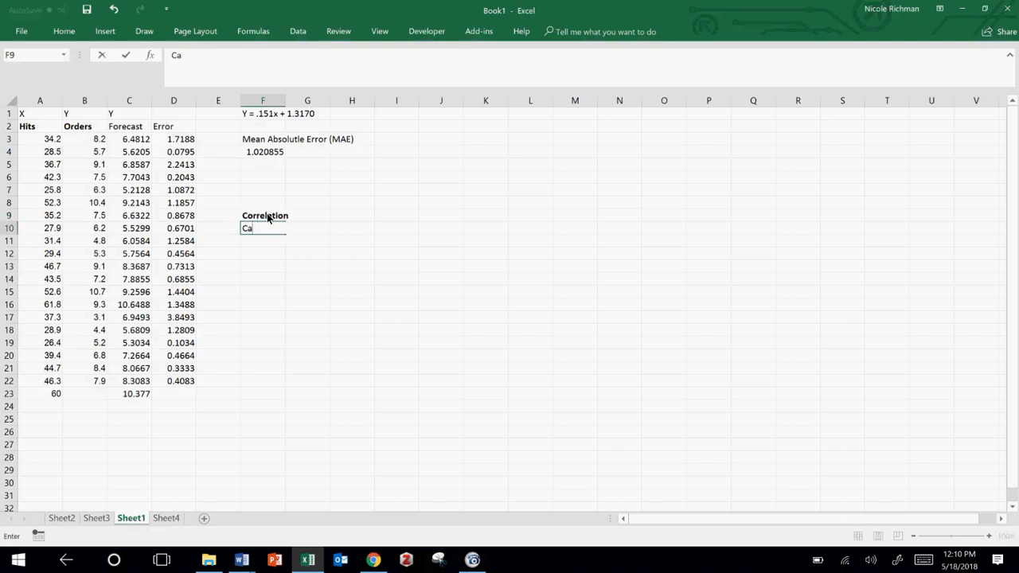
pyautogui.hotkey('ctrl', 'b')
pyautogui.write('Causation')
pyautogui.press('Return')
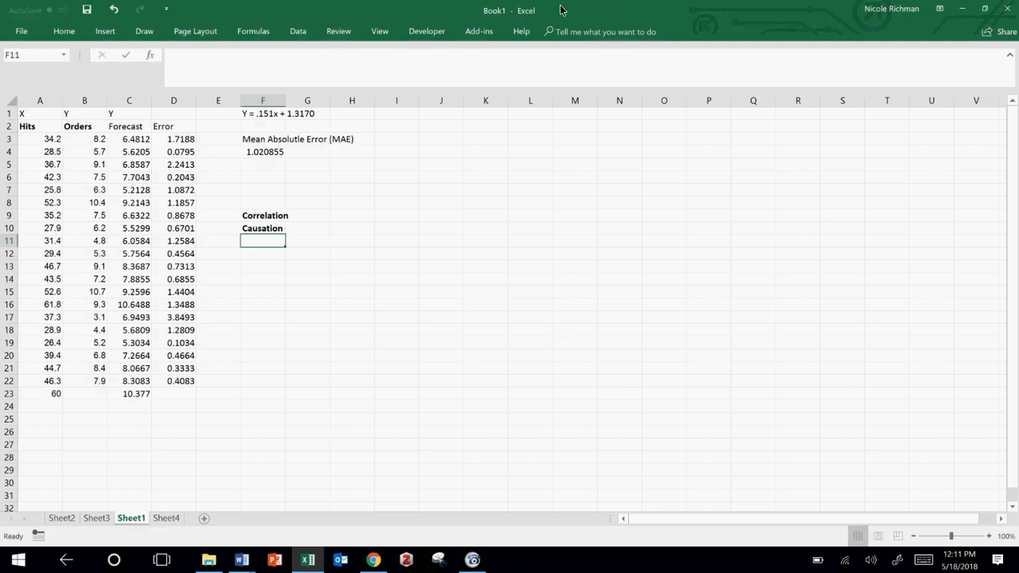
pyautogui.click(906, 78)
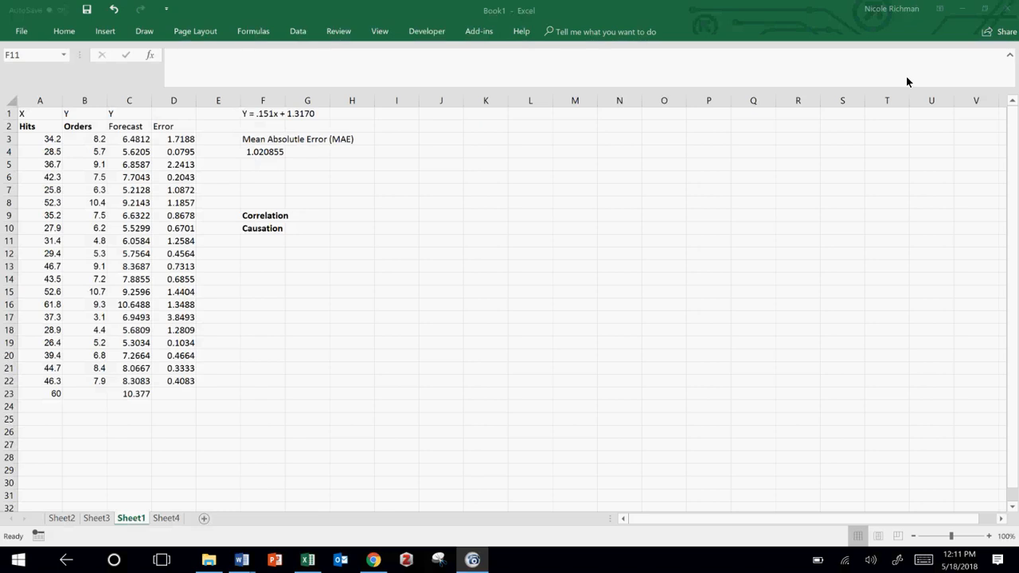
pyautogui.click(303, 32)
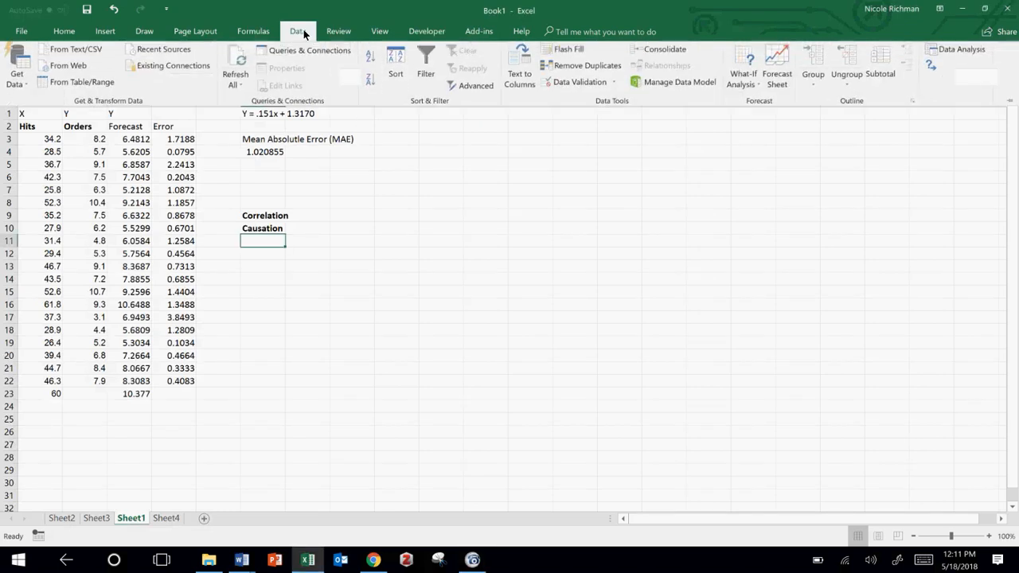
pyautogui.click(814, 85)
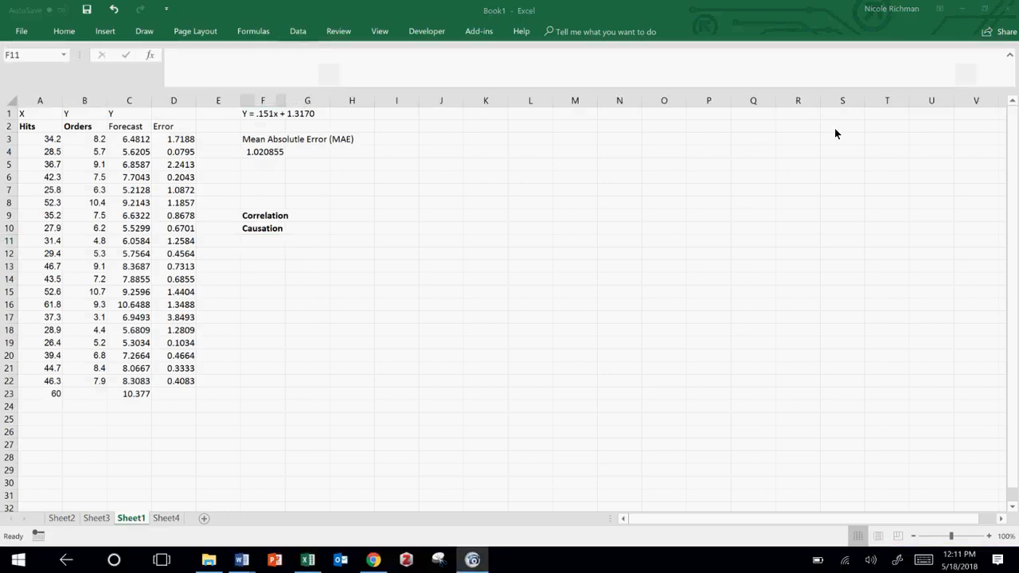
pyautogui.click(297, 32)
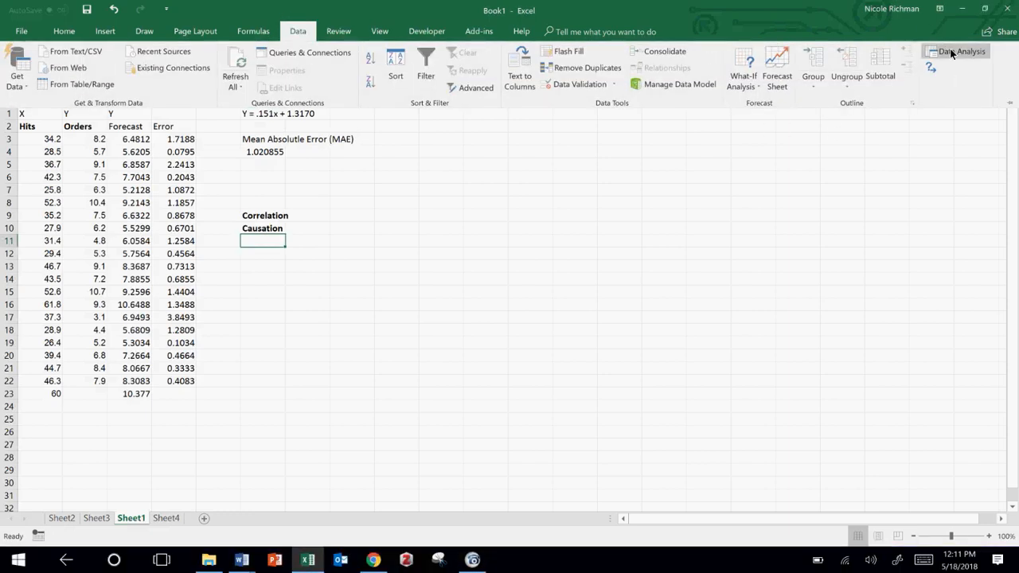
pyautogui.click(951, 51)
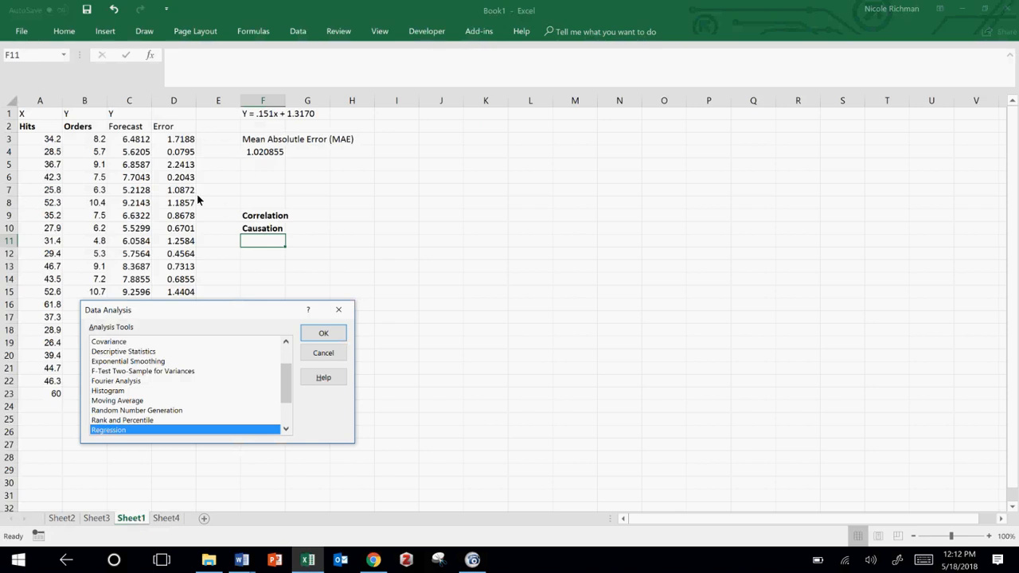
pyautogui.moveTo(252, 306); pyautogui.dragTo(513, 172)
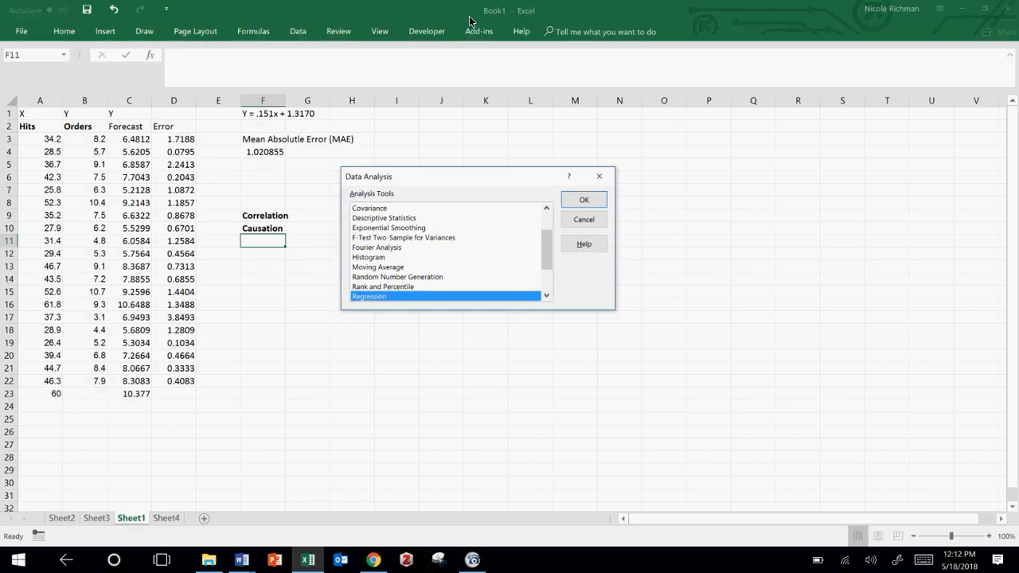
pyautogui.click(589, 221)
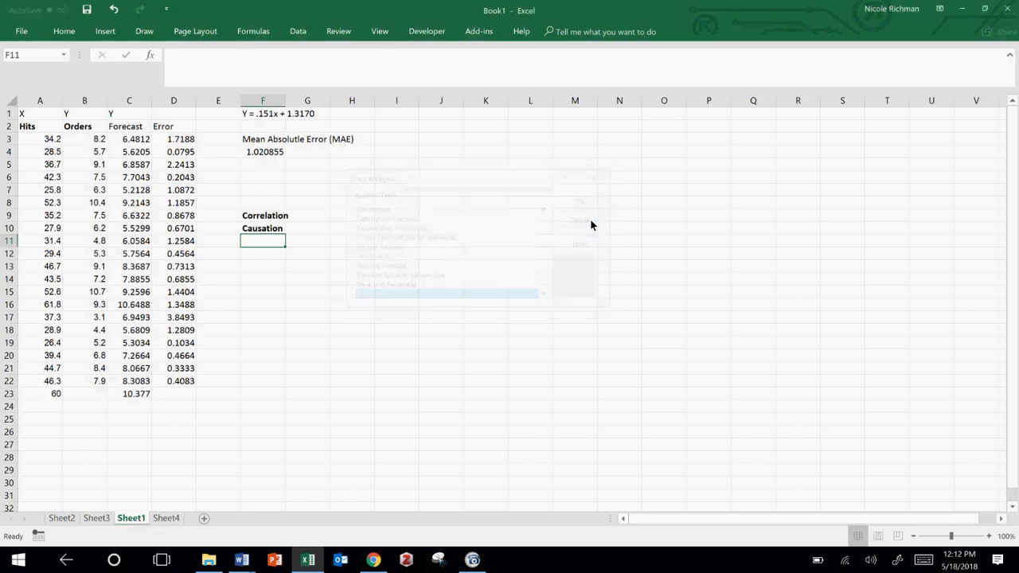
# Step: Check in the Excel add-ins manager whether Analysis ToolPak is enabled
pyautogui.click(23, 32)
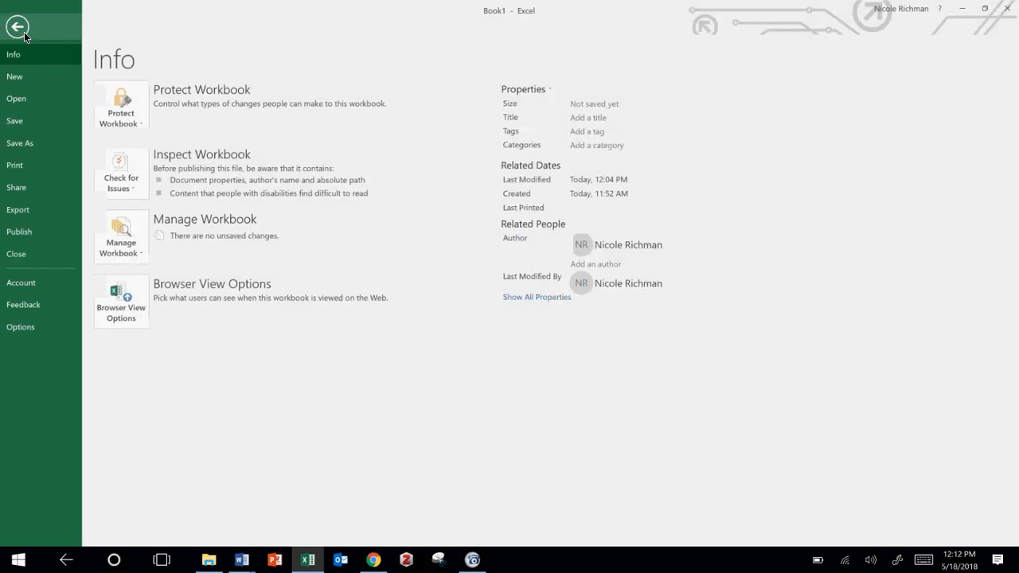
pyautogui.click(34, 328)
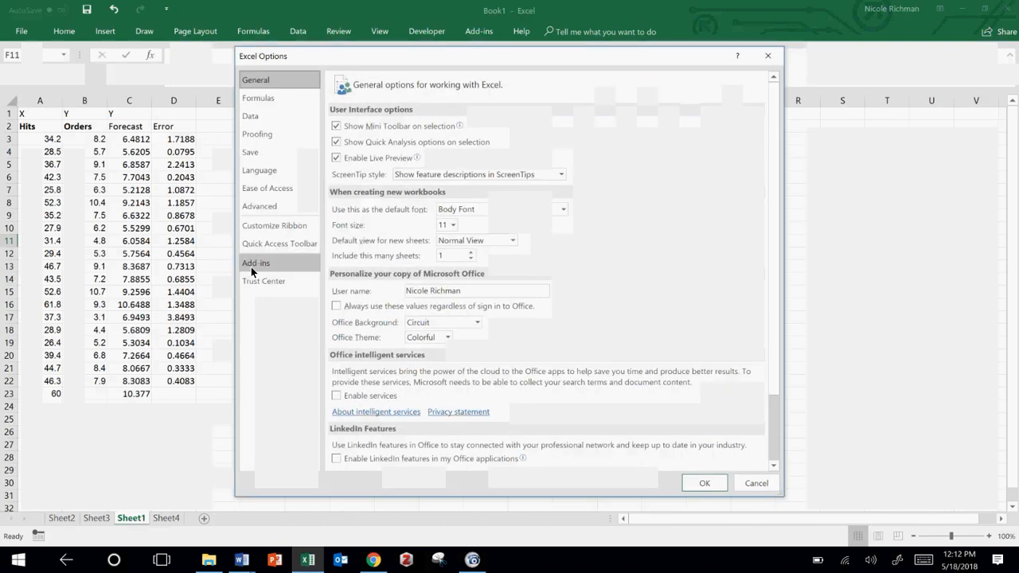
pyautogui.click(251, 269)
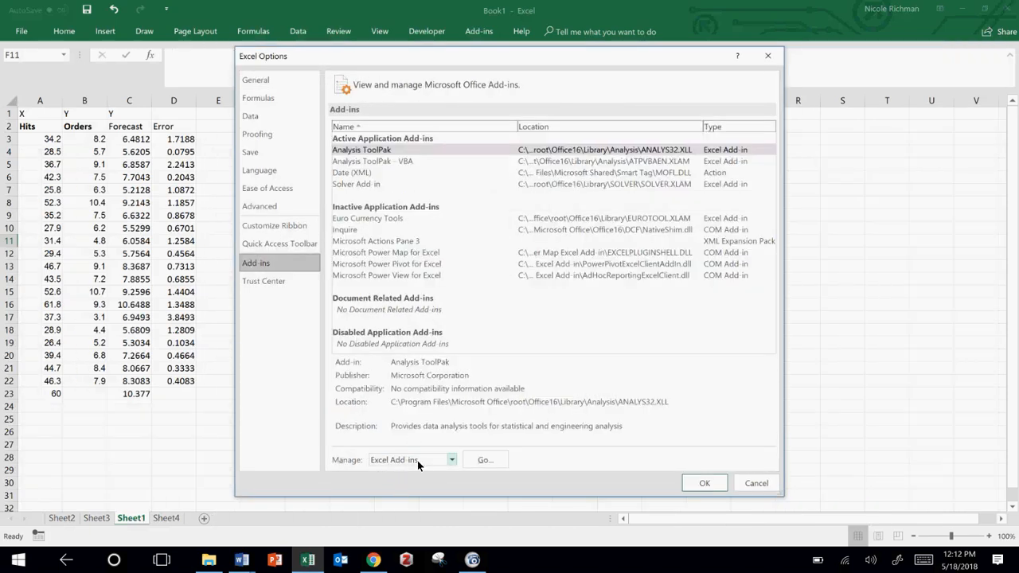
pyautogui.click(480, 462)
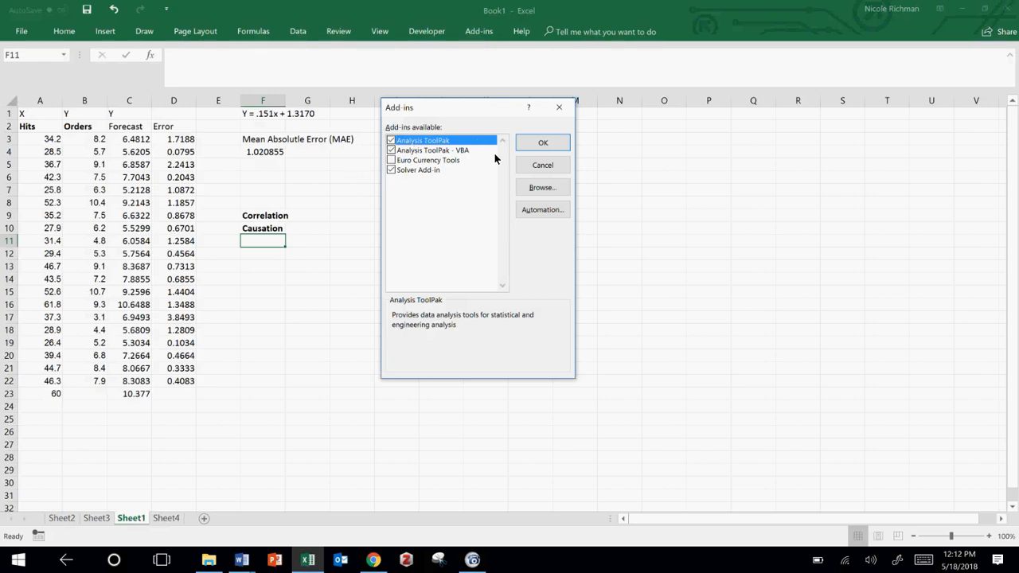
pyautogui.click(524, 147)
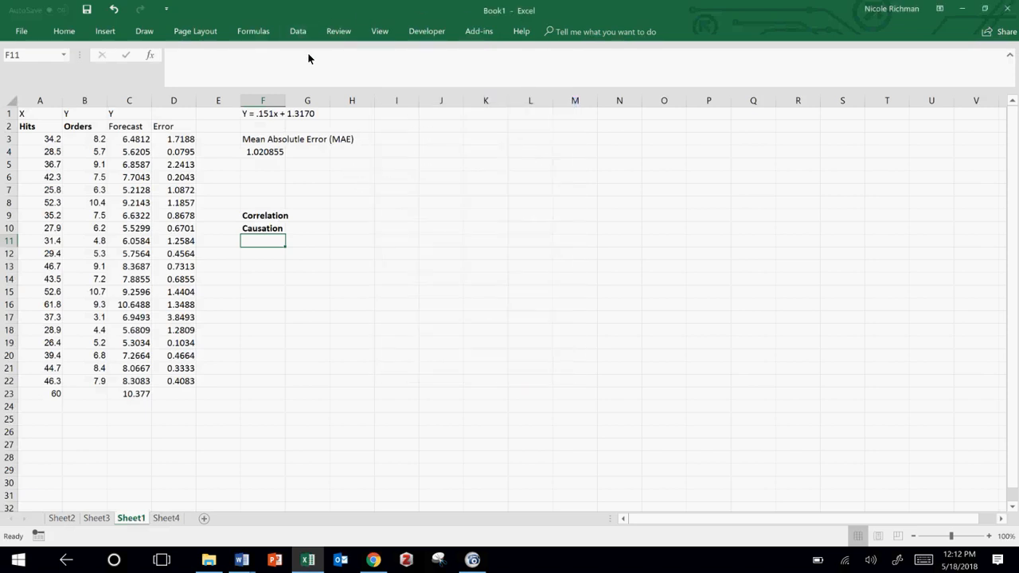
# Step: Run a Regression analysis with labels, using Y range $B$2:$B$22 and X range $A$2:$A$22, with output on a new worksheet
pyautogui.click(306, 30)
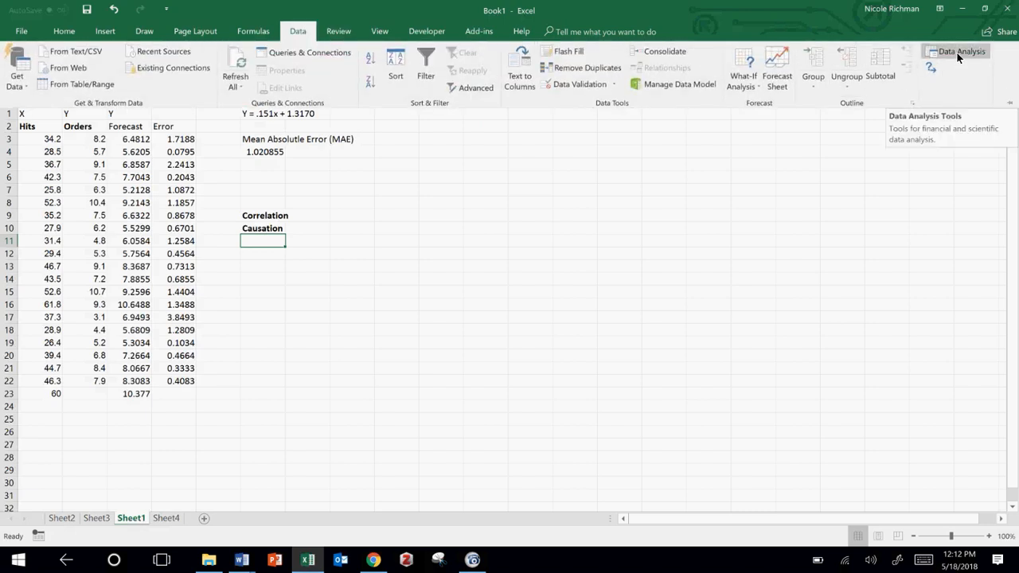
pyautogui.rightClick(952, 80)
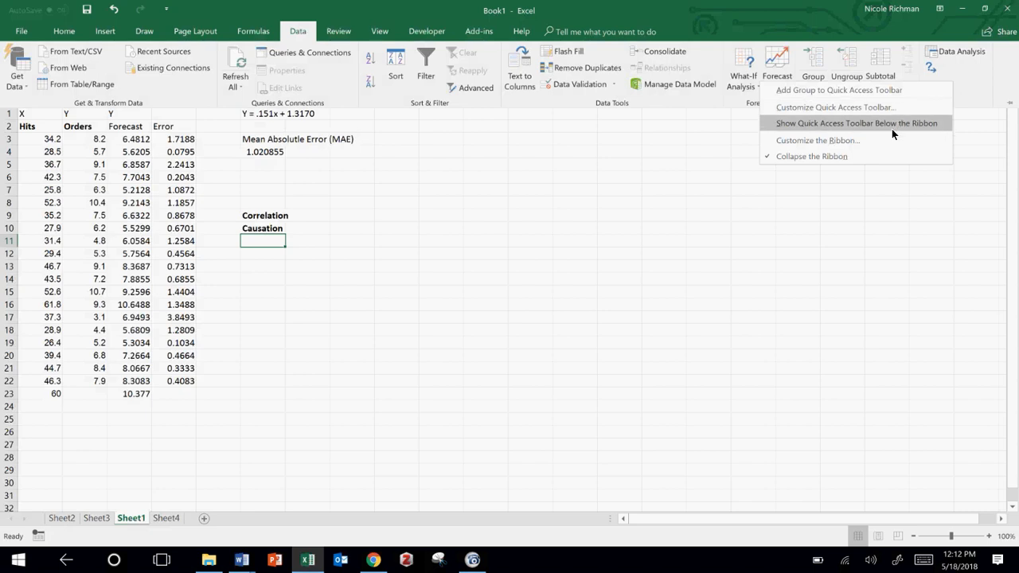
pyautogui.click(976, 50)
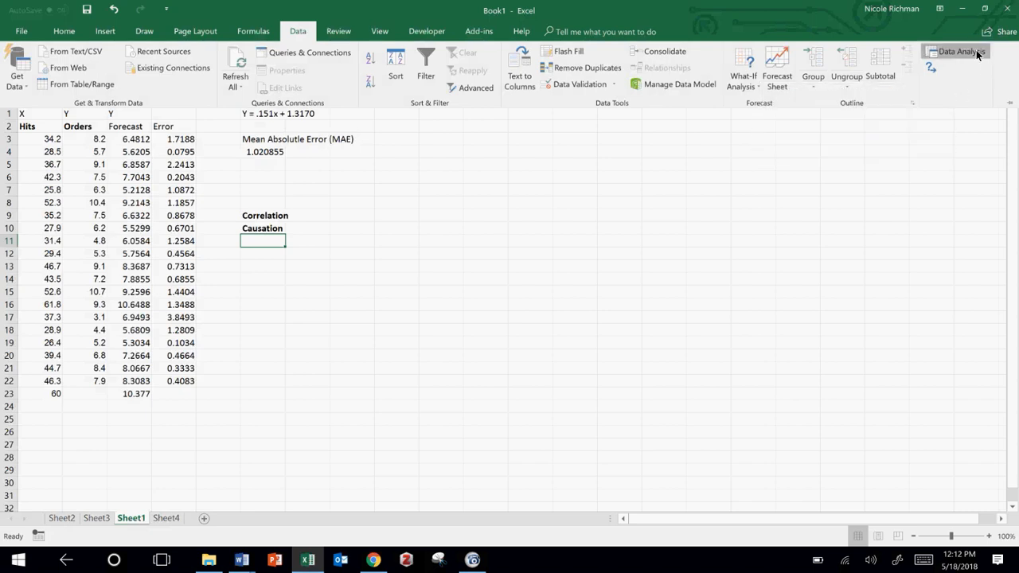
pyautogui.click(976, 50)
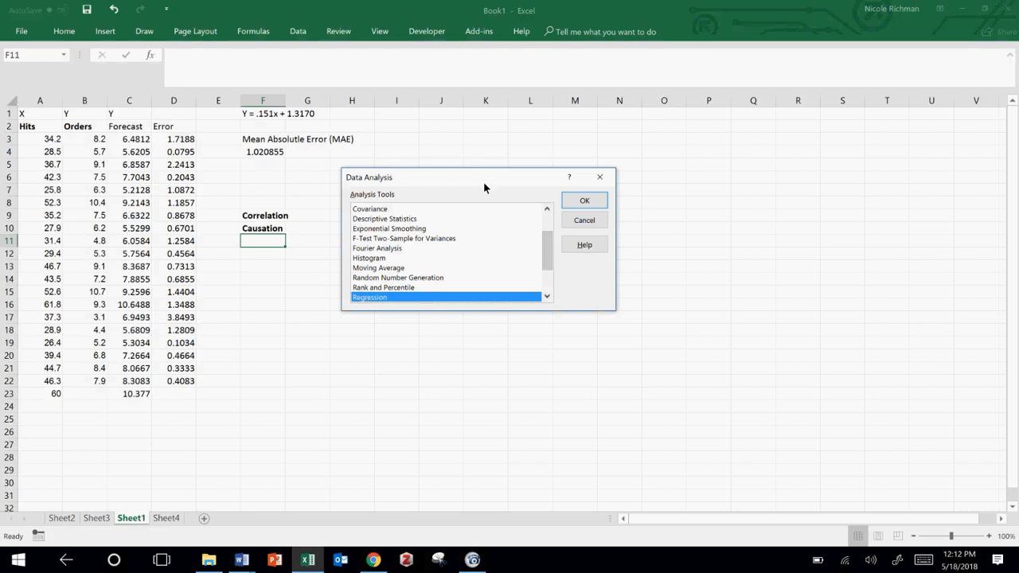
pyautogui.moveTo(549, 248)
pyautogui.mouseDown()
pyautogui.moveTo(551, 220)
pyautogui.moveTo(548, 268)
pyautogui.mouseUp()
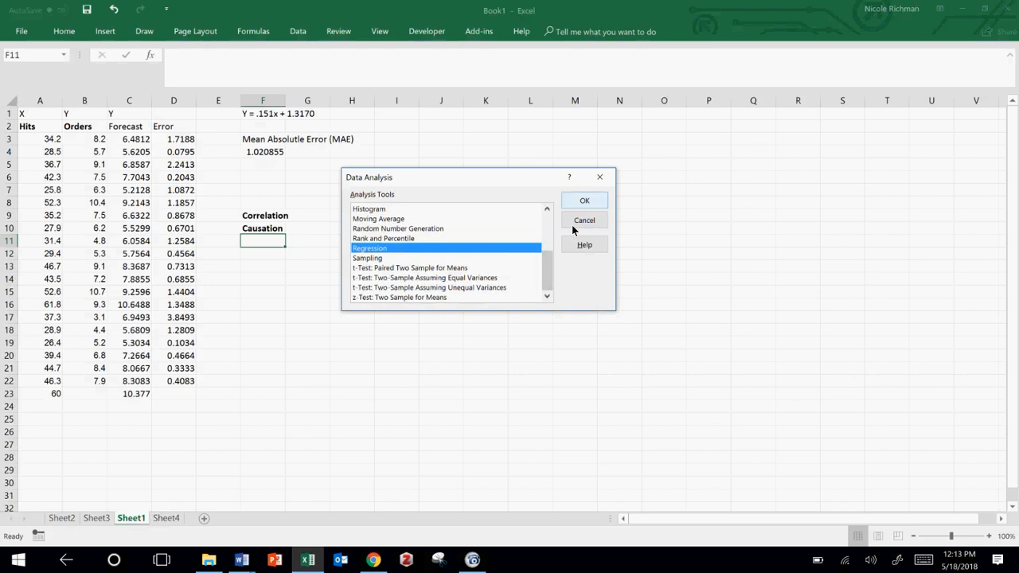
pyautogui.click(585, 204)
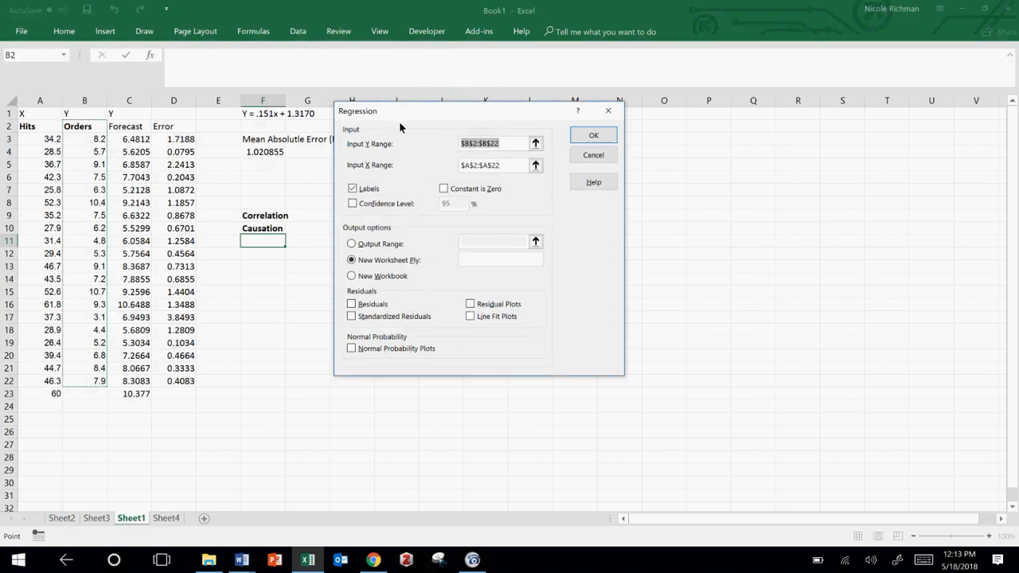
pyautogui.moveTo(409, 113); pyautogui.dragTo(392, 167)
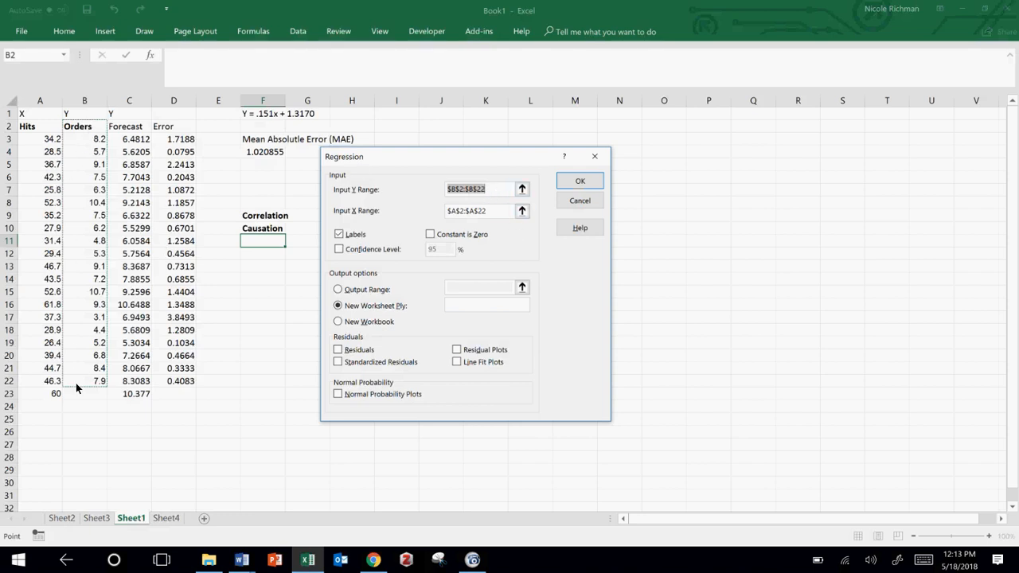
pyautogui.click(490, 209)
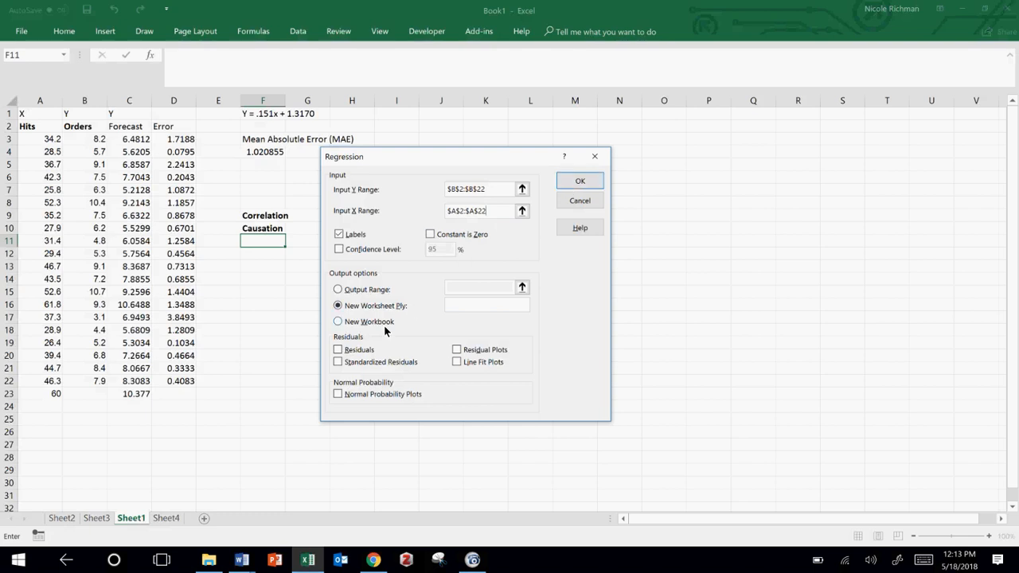
pyautogui.click(578, 182)
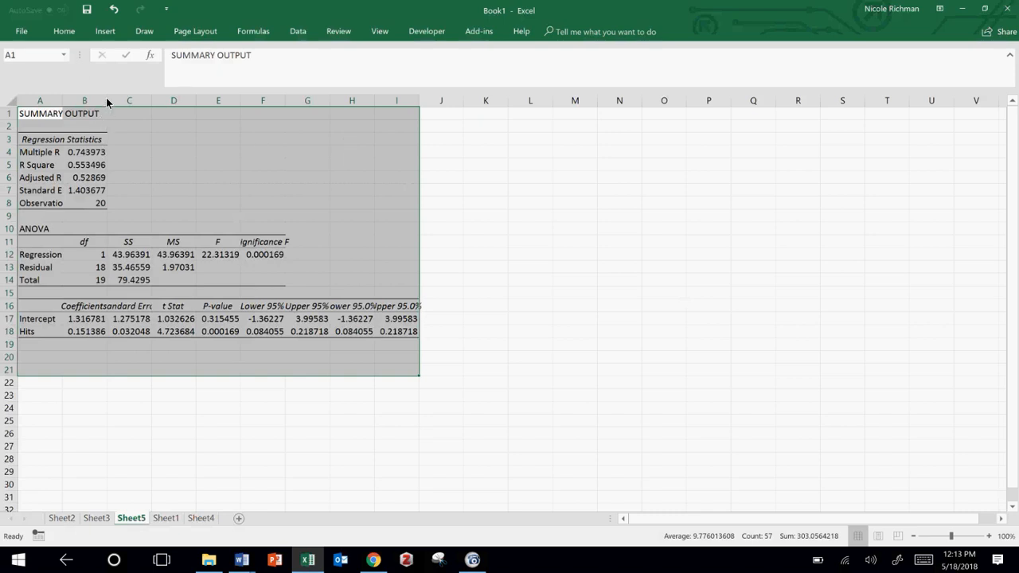
# Step: Widen columns A, B, D and F of the regression summary output so their contents fit
pyautogui.moveTo(106, 101); pyautogui.dragTo(140, 107)
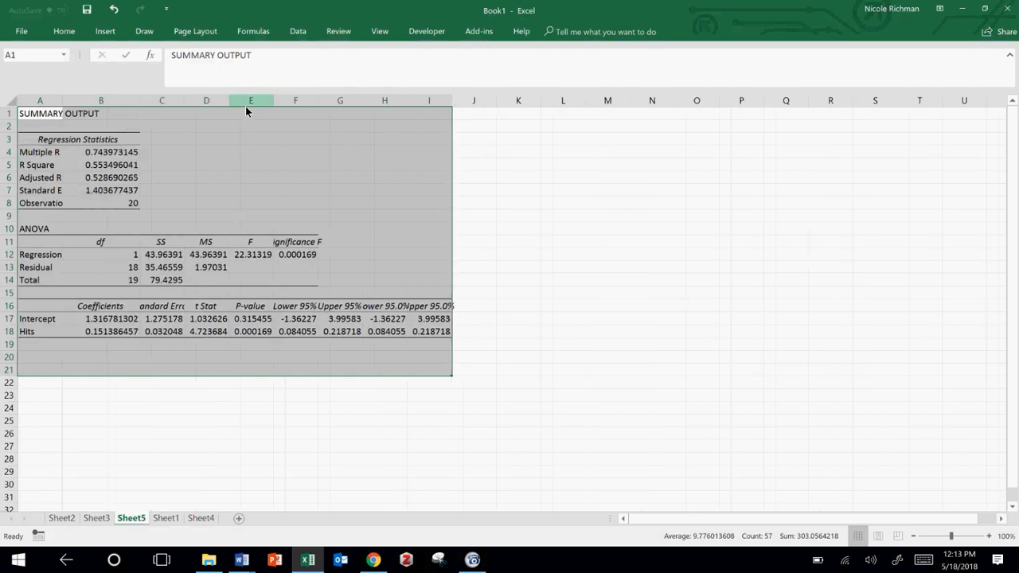
pyautogui.moveTo(230, 103); pyautogui.dragTo(266, 106)
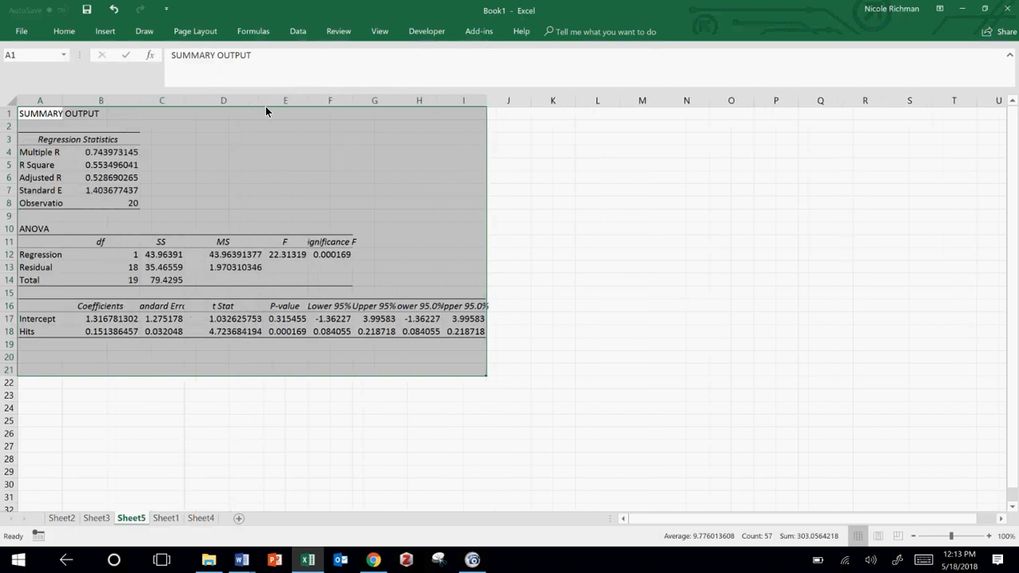
pyautogui.moveTo(353, 102); pyautogui.dragTo(399, 113)
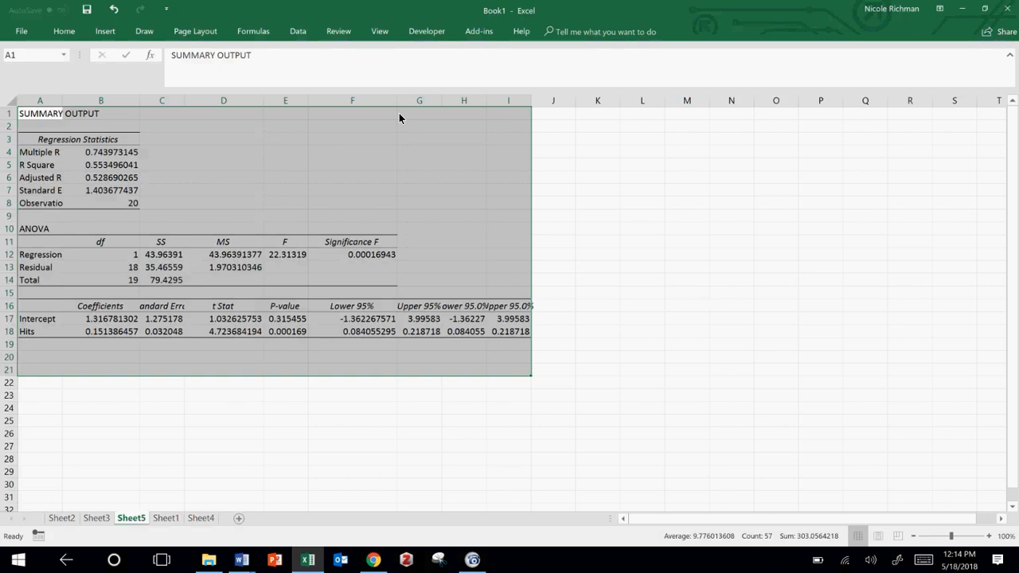
pyautogui.click(356, 230)
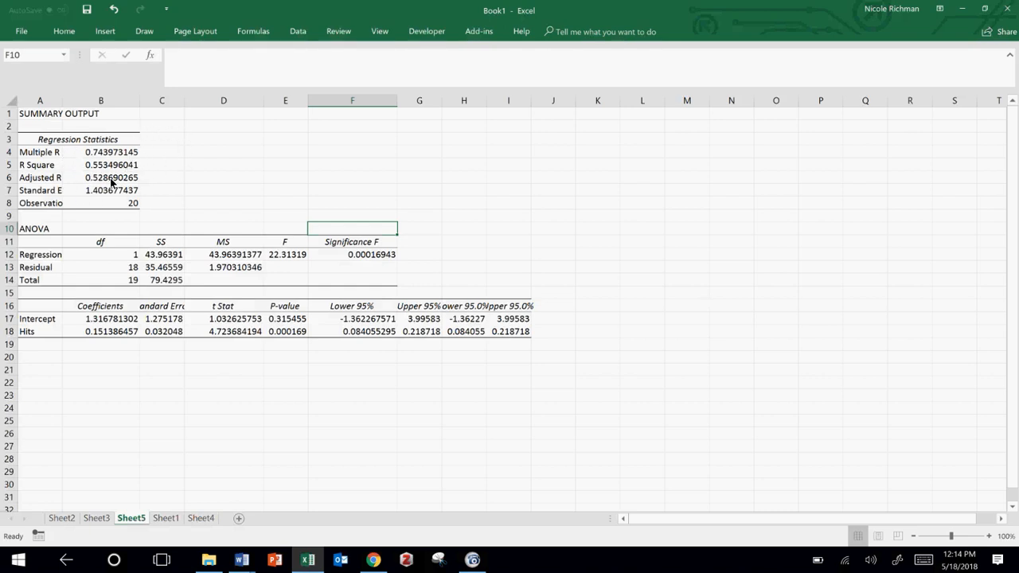
pyautogui.moveTo(63, 103); pyautogui.dragTo(90, 114)
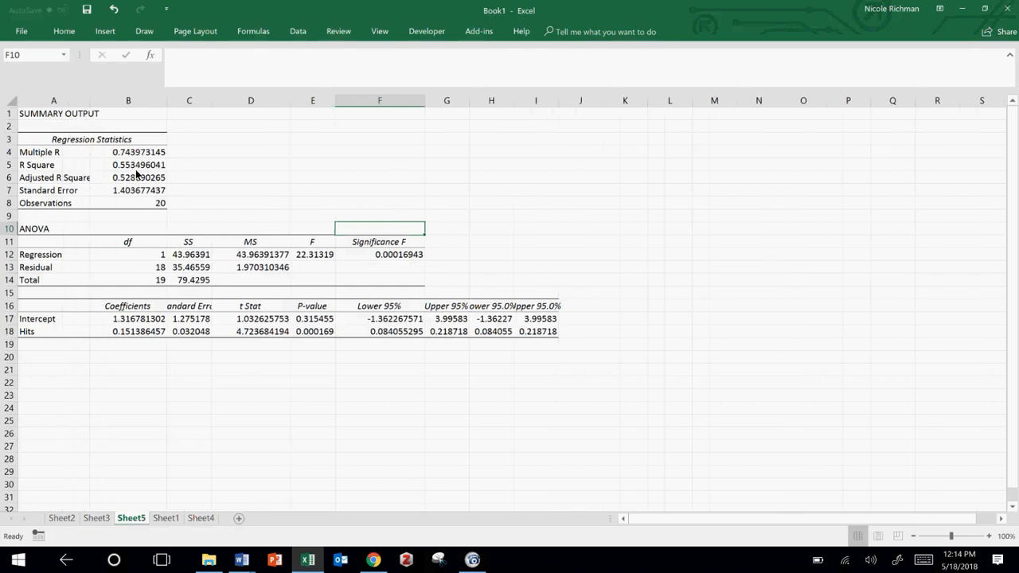
# Step: Examine the R Square value and the Intercept and Hits coefficients in the regression output
pyautogui.click(133, 168)
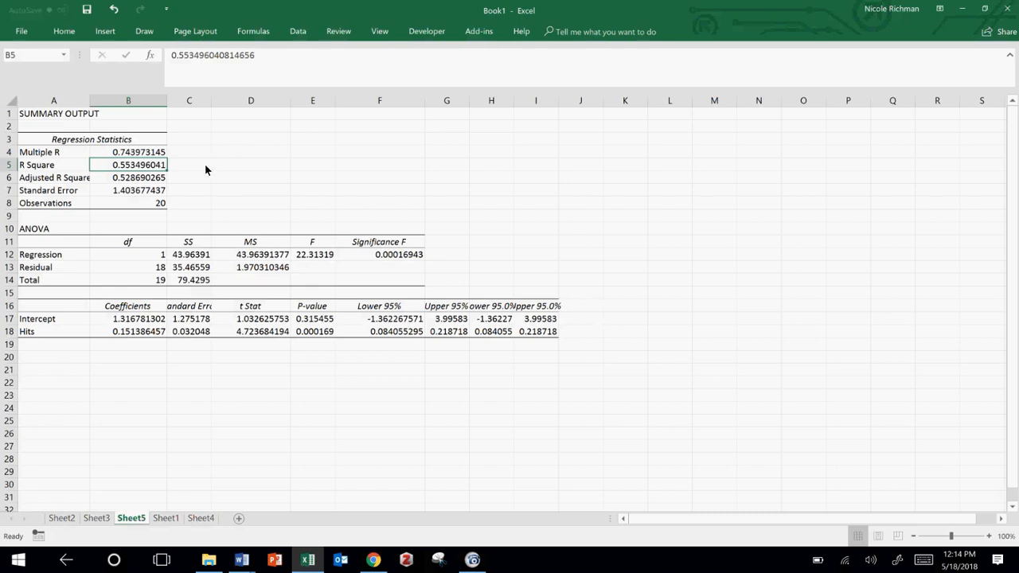
pyautogui.click(204, 172)
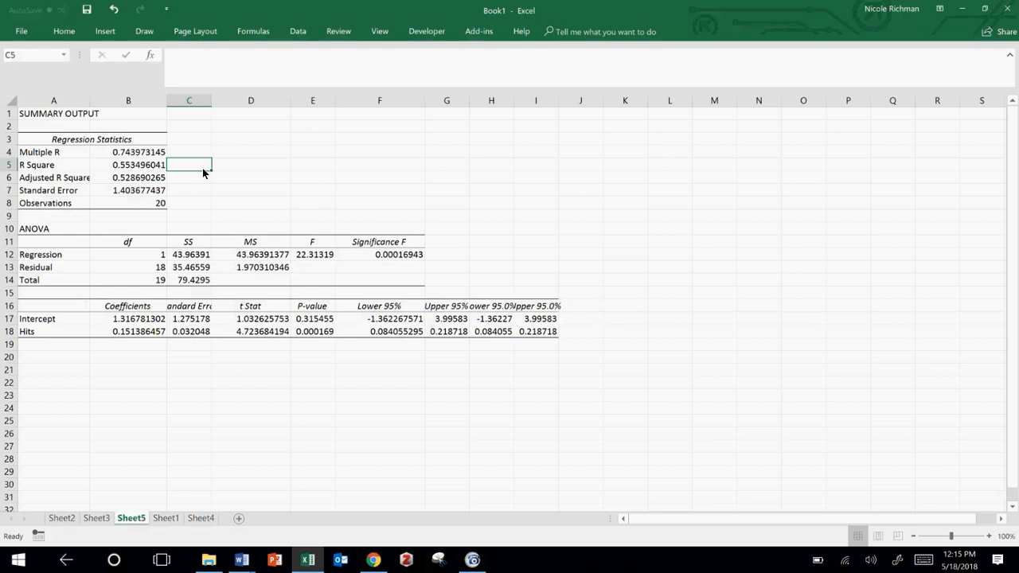
pyautogui.click(156, 351)
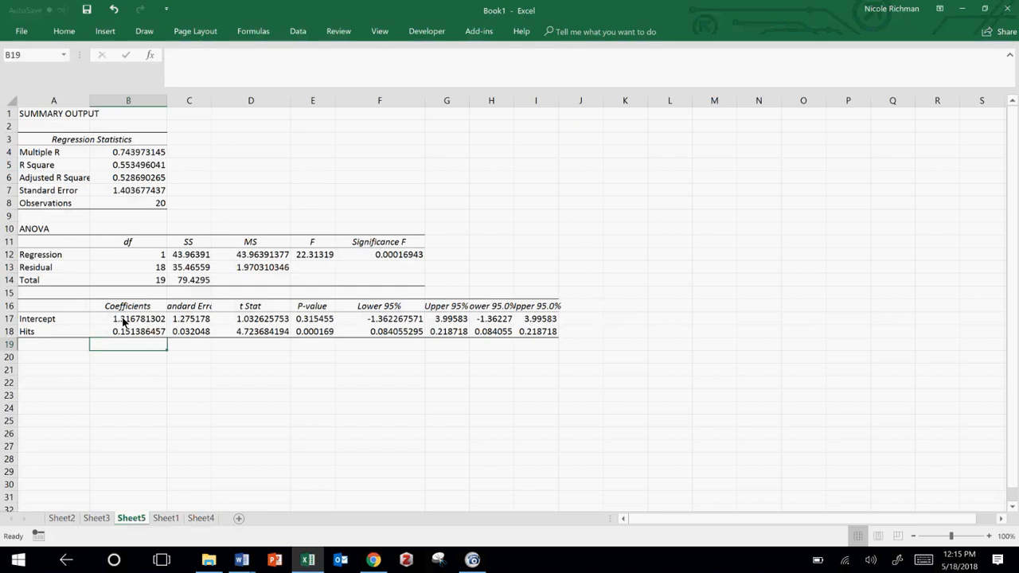
# Step: Write the general line equation "Y = MX + B" in cell B21 below the regression output
pyautogui.click(107, 372)
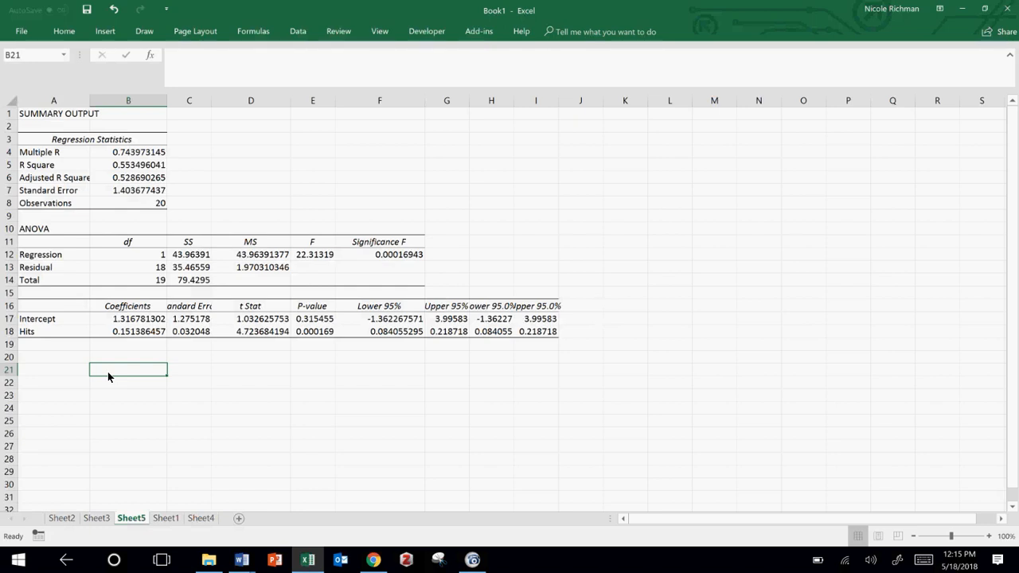
pyautogui.write('Y')
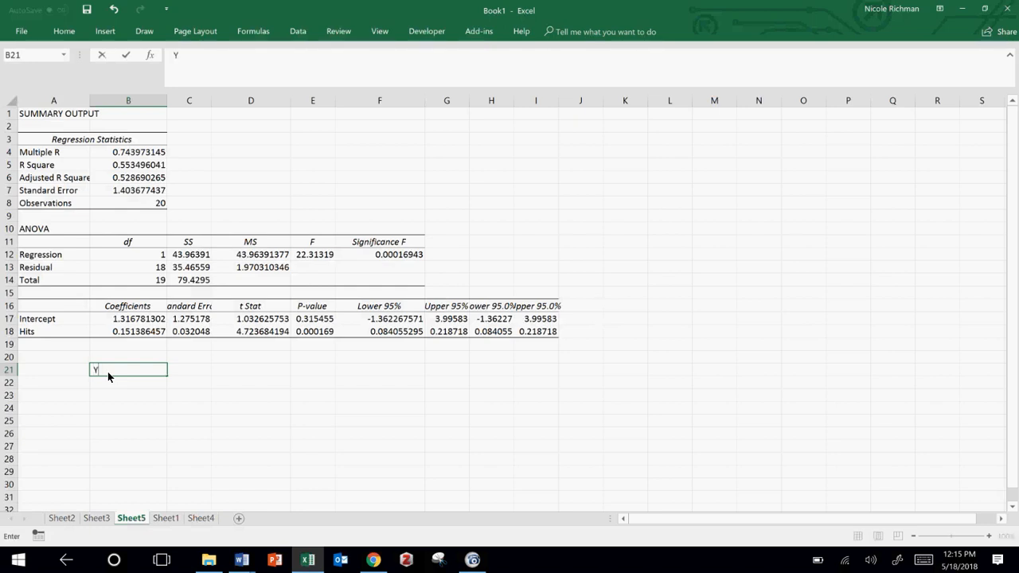
pyautogui.write(' = MX + B')
pyautogui.press('Return')
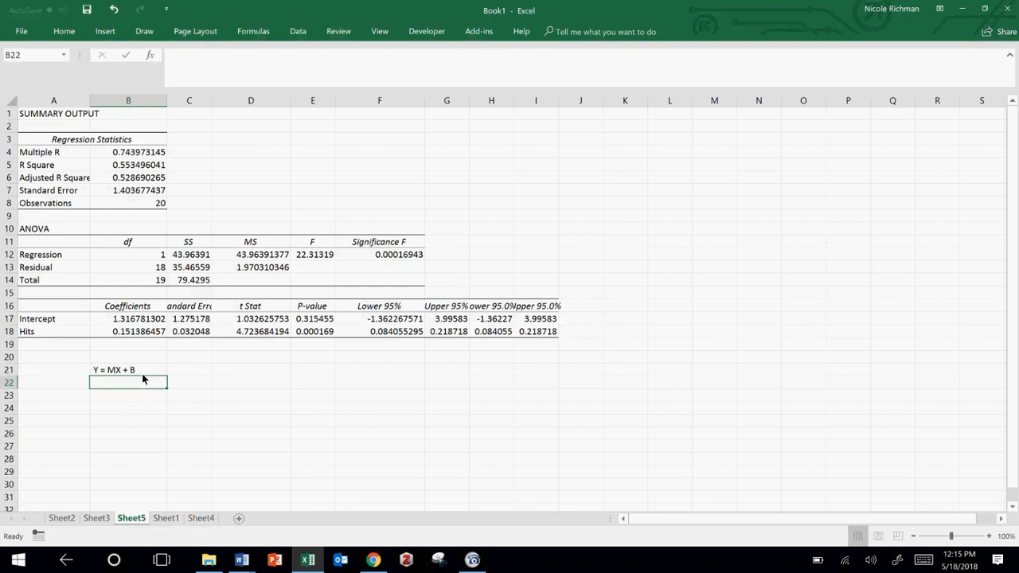
# Step: Start the fitted equation in cell B23 as "Y = .151*Hits", using the Hits coefficient as the slope
pyautogui.click(141, 322)
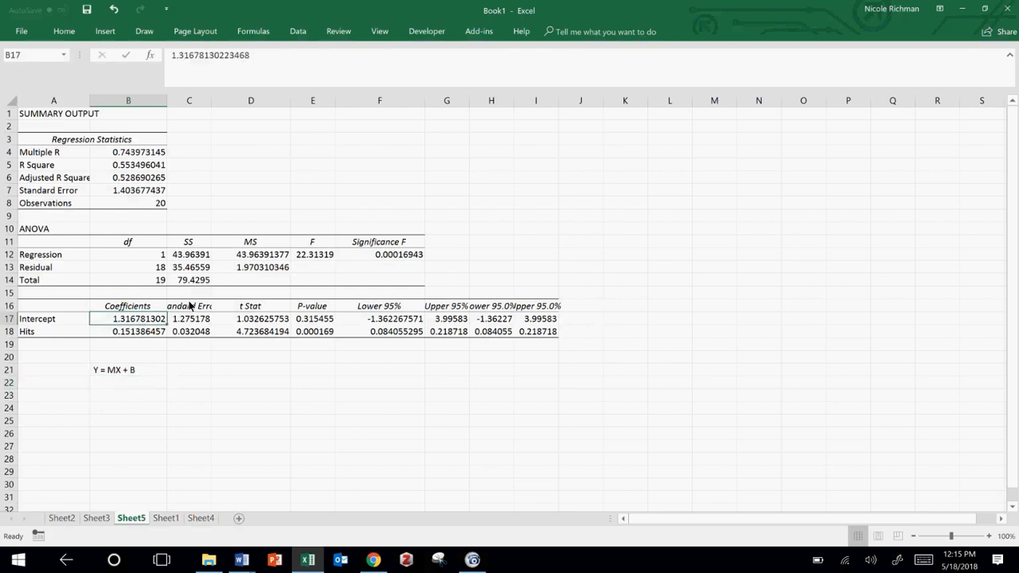
pyautogui.click(139, 335)
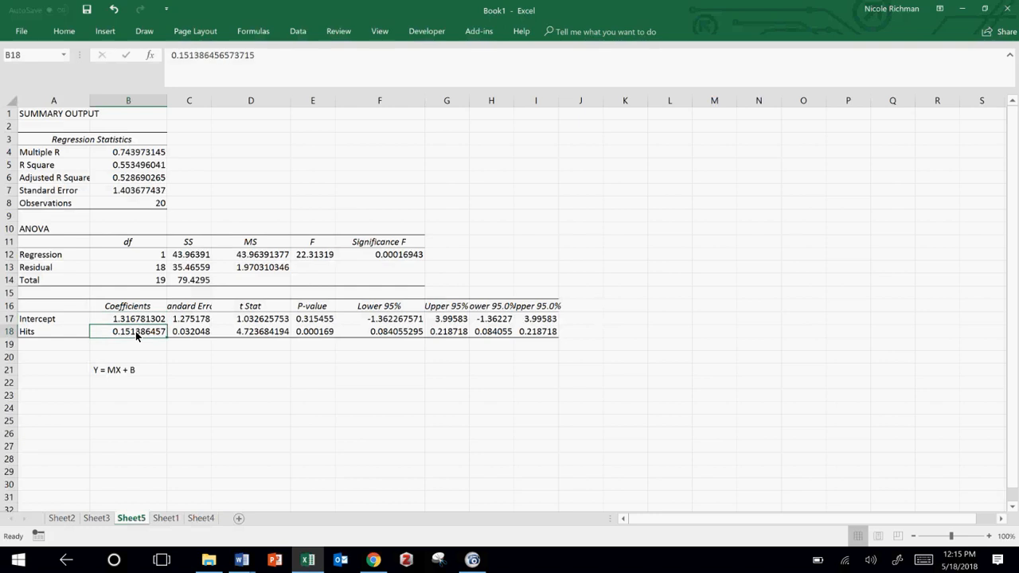
pyautogui.click(120, 398)
pyautogui.write('Y')
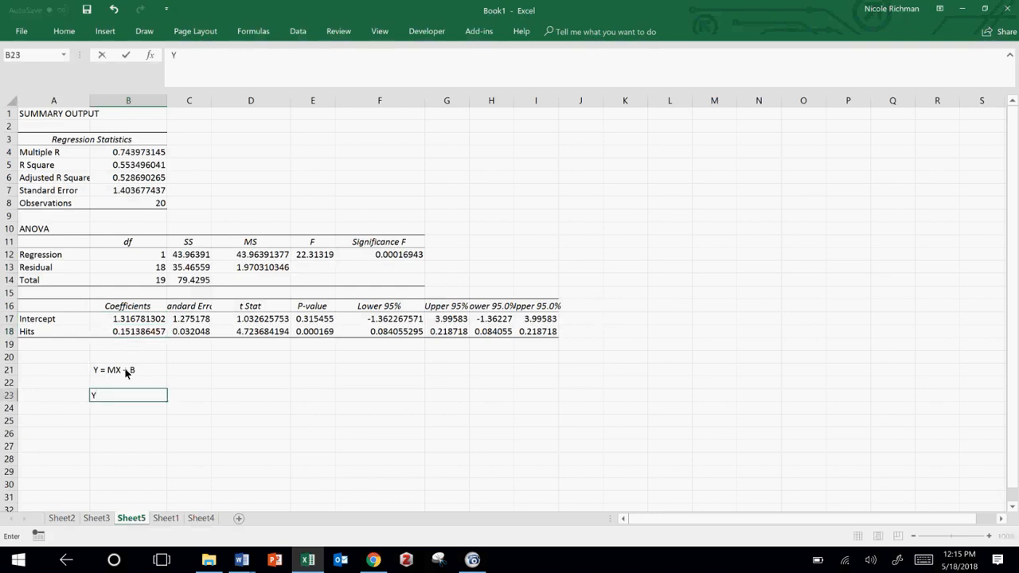
pyautogui.write(' = .151*HIts')
pyautogui.press('BackSpace')
pyautogui.press('BackSpace')
pyautogui.press('BackSpace')
pyautogui.write('its')
# Step: Enclose .151*Hits in parentheses and add the intercept so B23 reads "Y = (.151*Hits) + 1.317"
pyautogui.click(105, 396)
pyautogui.write('(')
pyautogui.write(') =+')
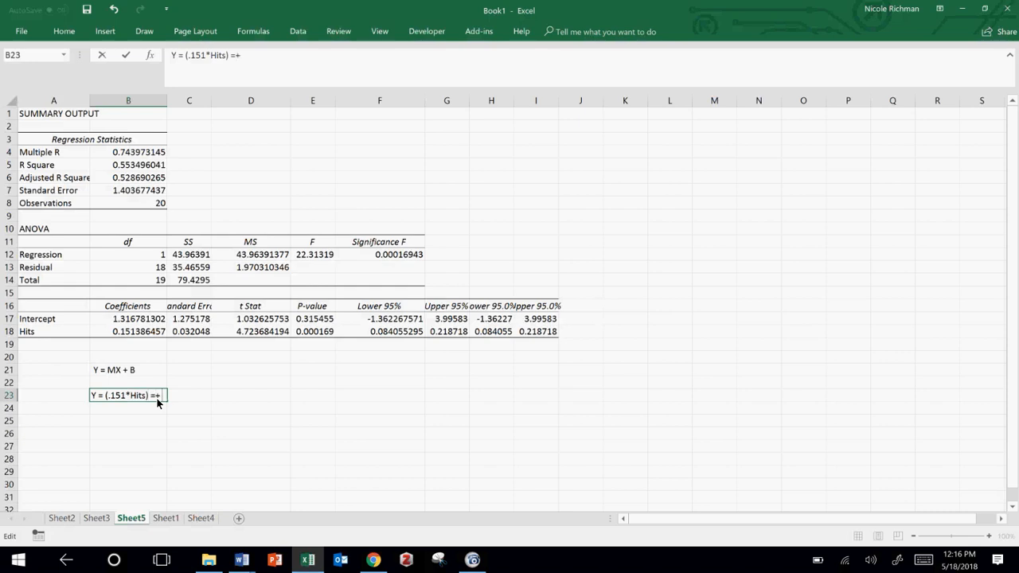
pyautogui.press('BackSpace')
pyautogui.press('BackSpace')
pyautogui.press('BackSpace')
pyautogui.write('+ 1.317')
pyautogui.press('Return')
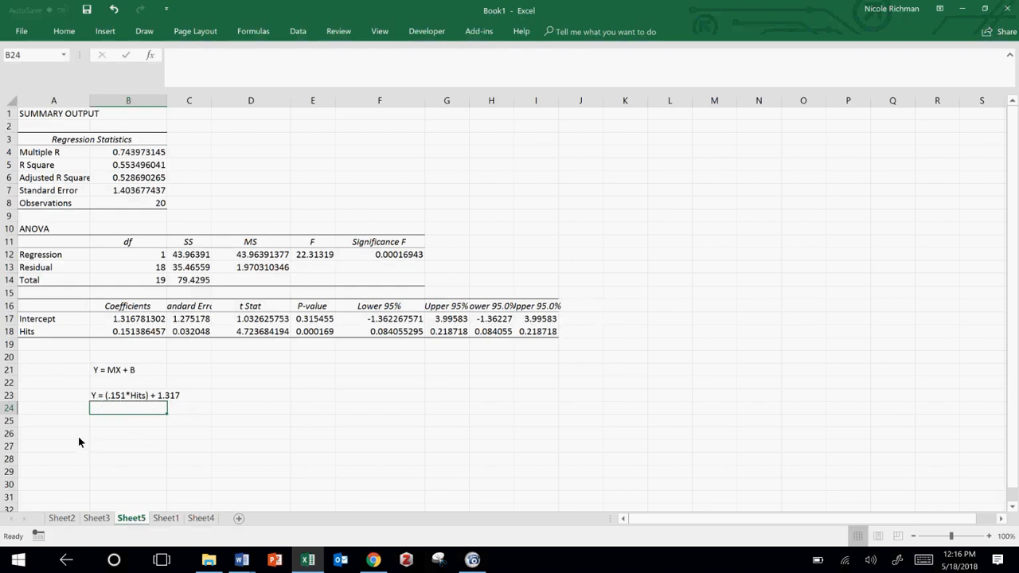
# Step: Copy the fitted regression equation from B23 into cell F1 of Sheet1
pyautogui.click(114, 398)
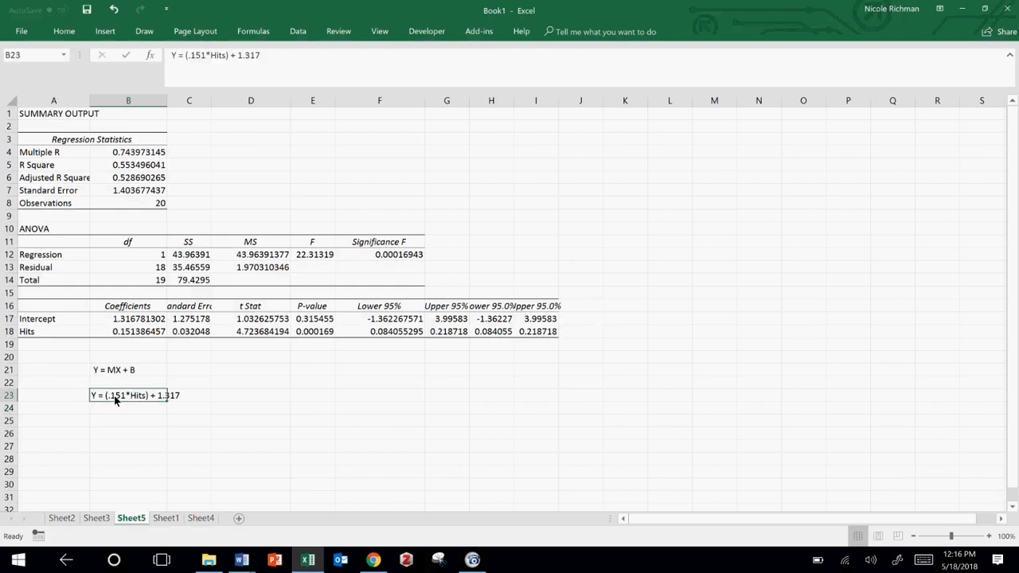
pyautogui.hotkey('ctrl', 'c')
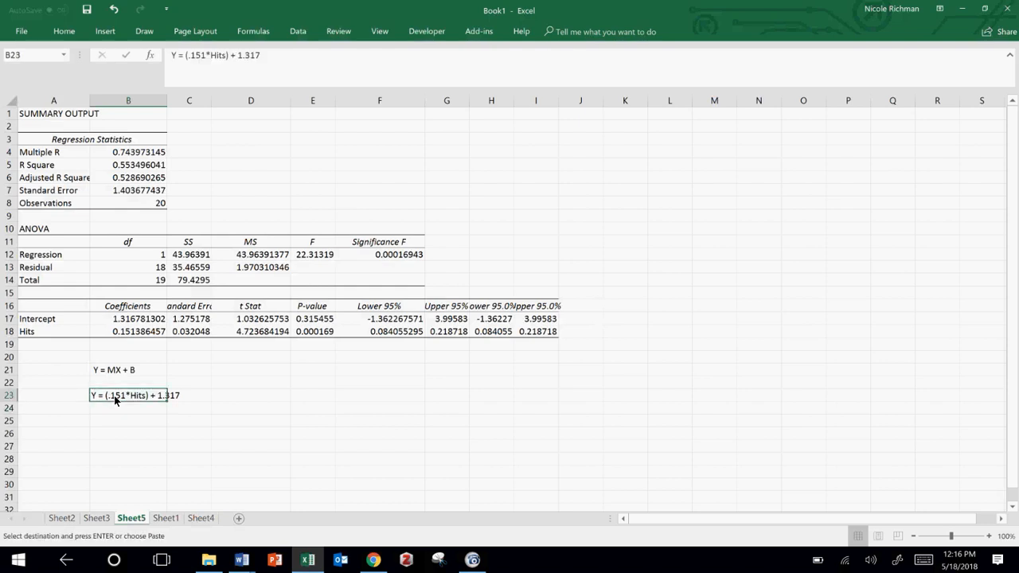
pyautogui.click(166, 518)
pyautogui.click(261, 117)
pyautogui.hotkey('ctrl', 'v')
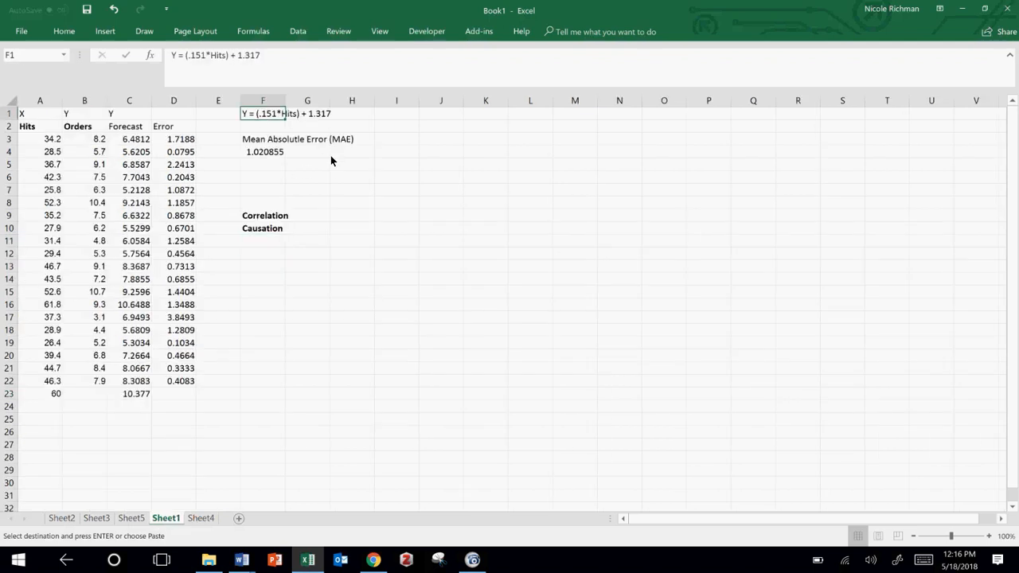
pyautogui.click(310, 201)
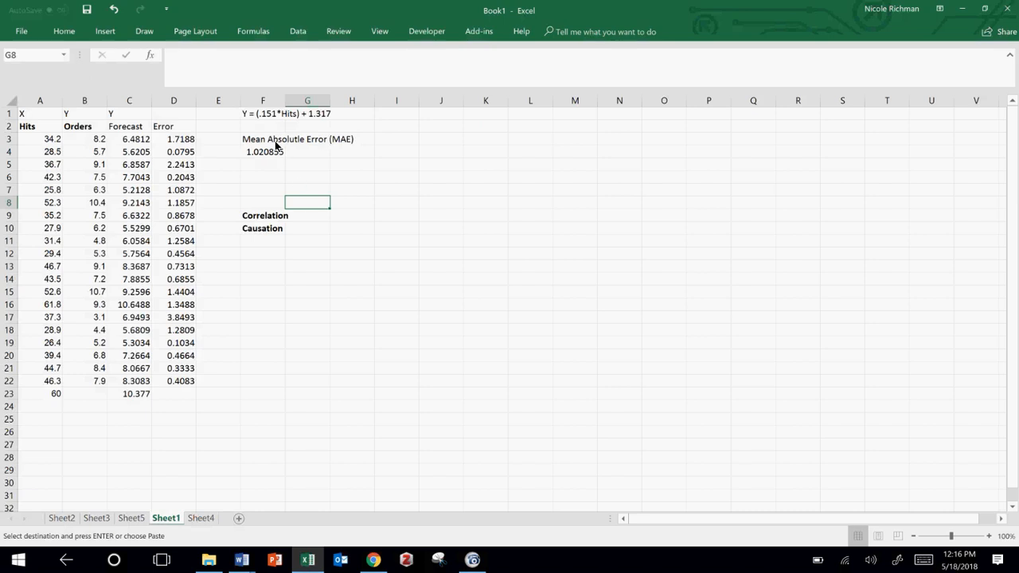
# Step: Examine the Forecast formulas in column C, from C3 down to the forecast for 60 hits in C23
pyautogui.click(145, 139)
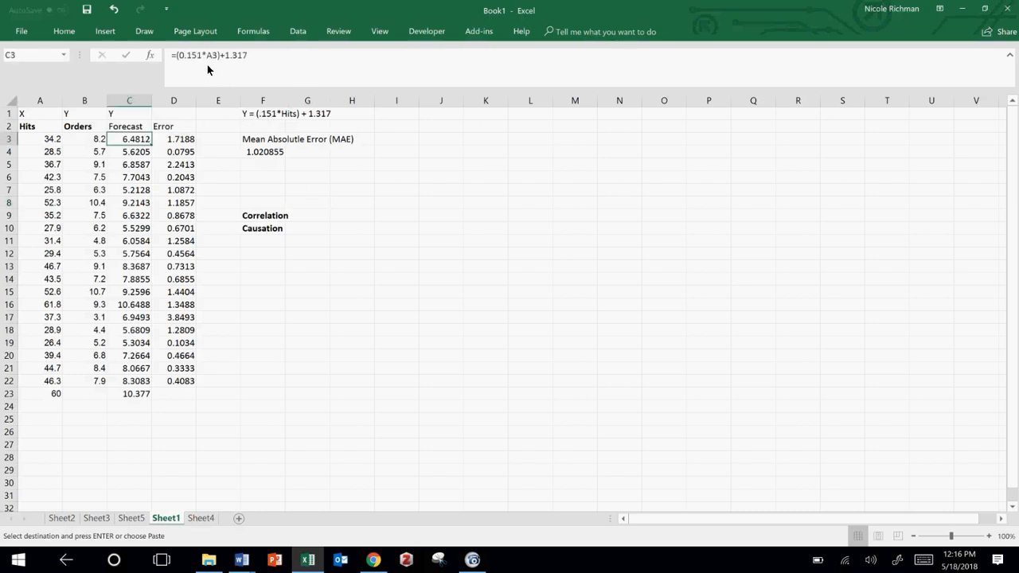
pyautogui.doubleClick(134, 139)
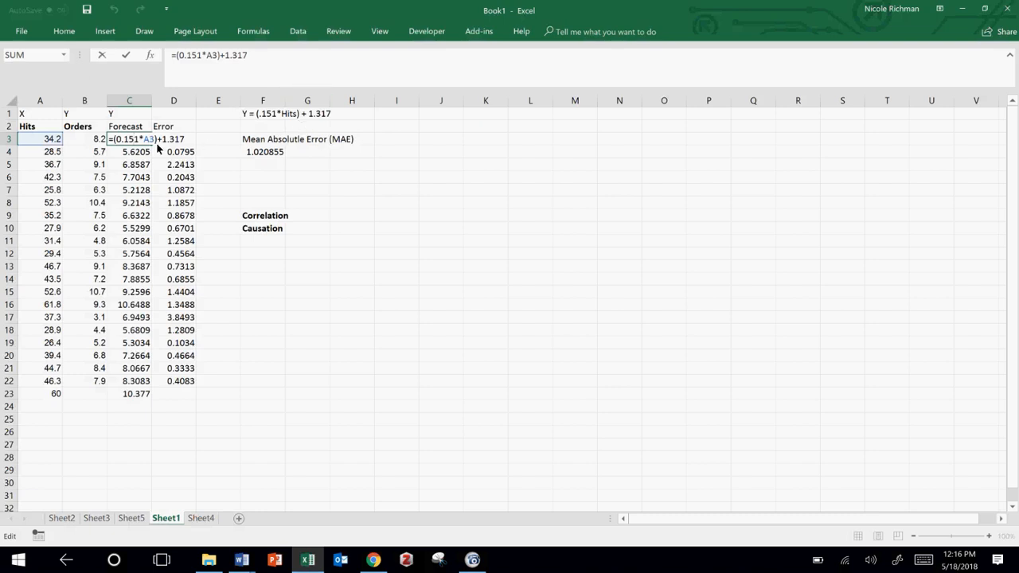
pyautogui.press('Return')
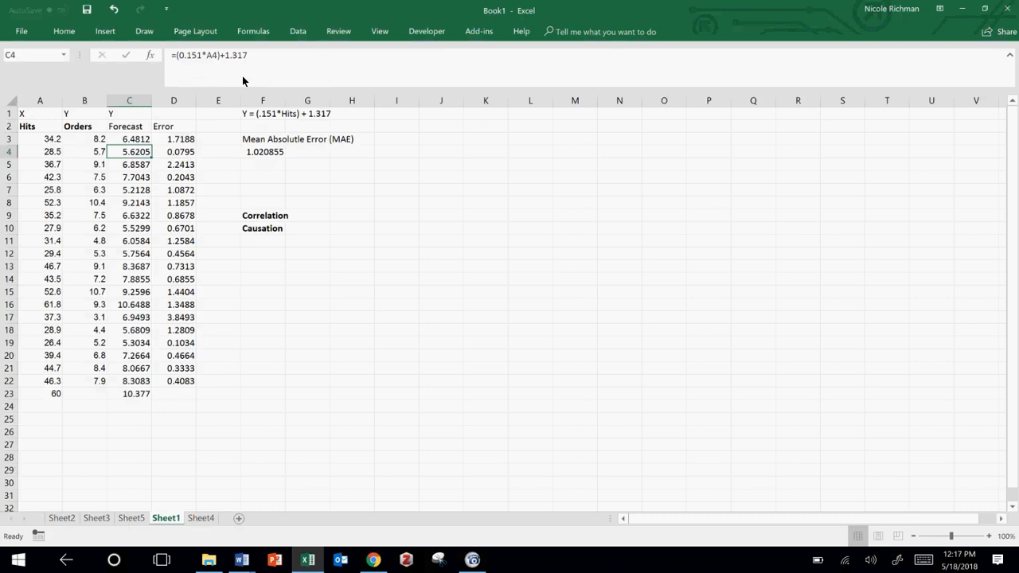
pyautogui.click(135, 141)
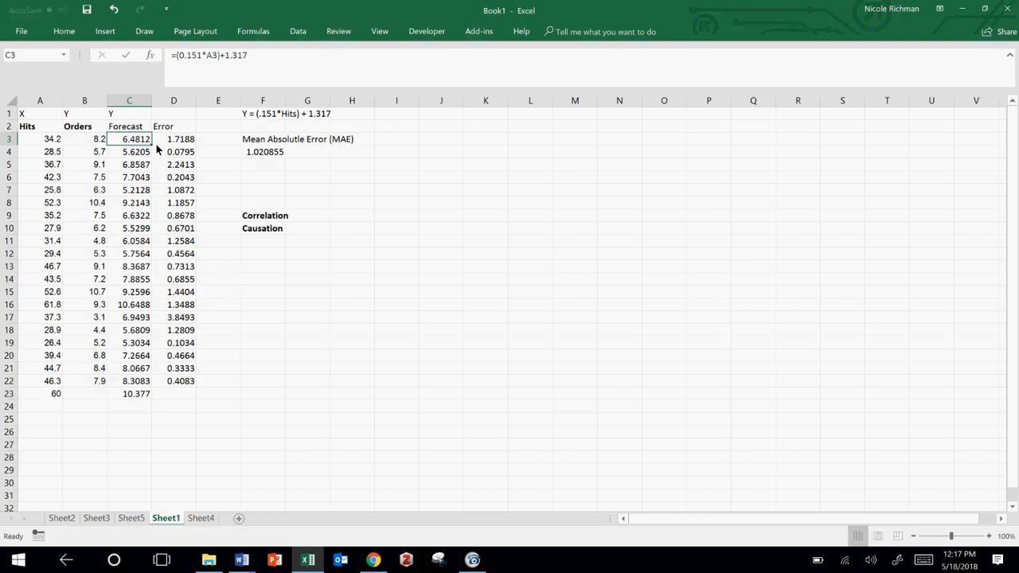
pyautogui.moveTo(150, 143); pyautogui.dragTo(142, 386)
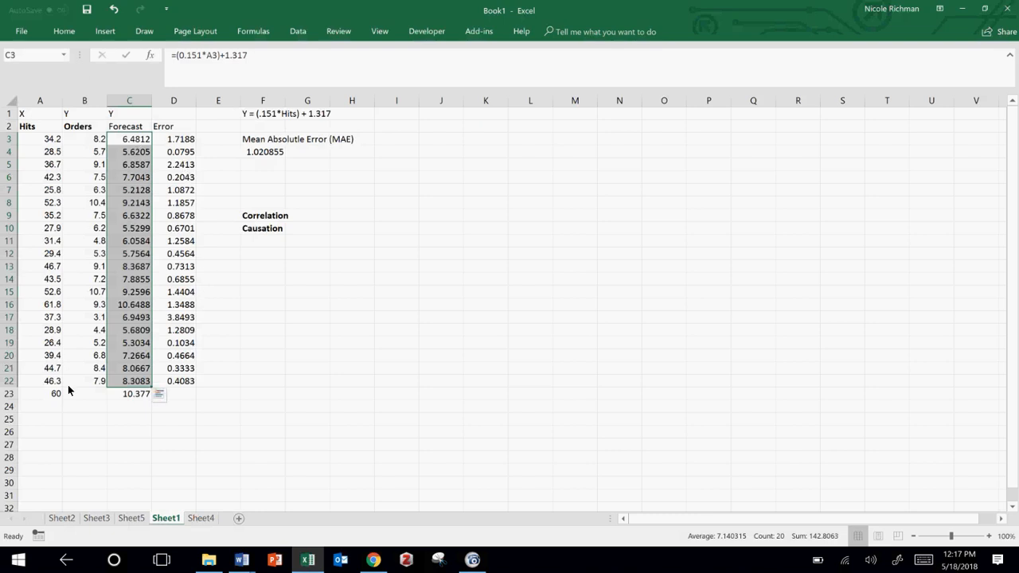
pyautogui.click(120, 394)
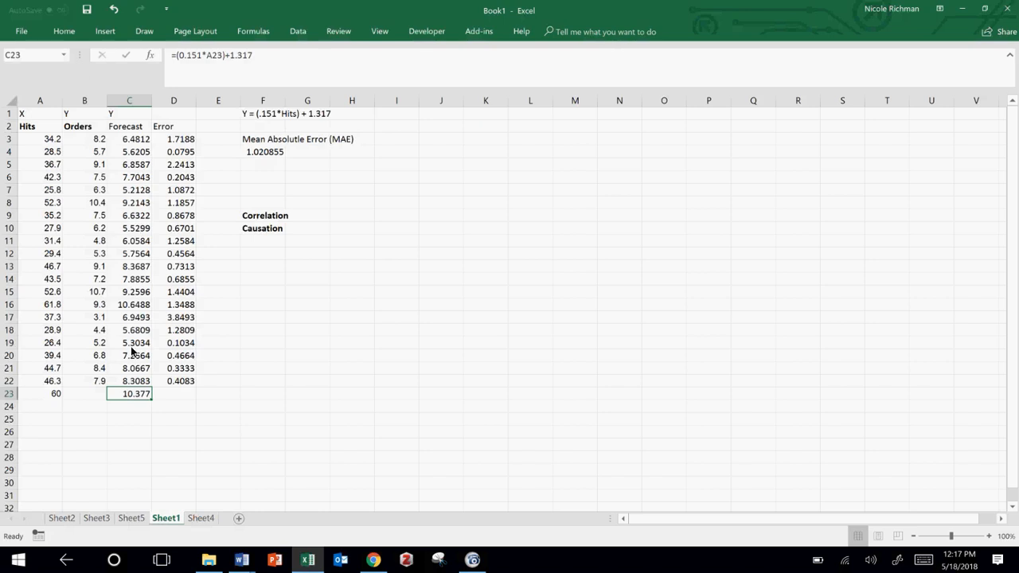
pyautogui.click(133, 382)
pyautogui.moveTo(151, 385); pyautogui.dragTo(151, 405)
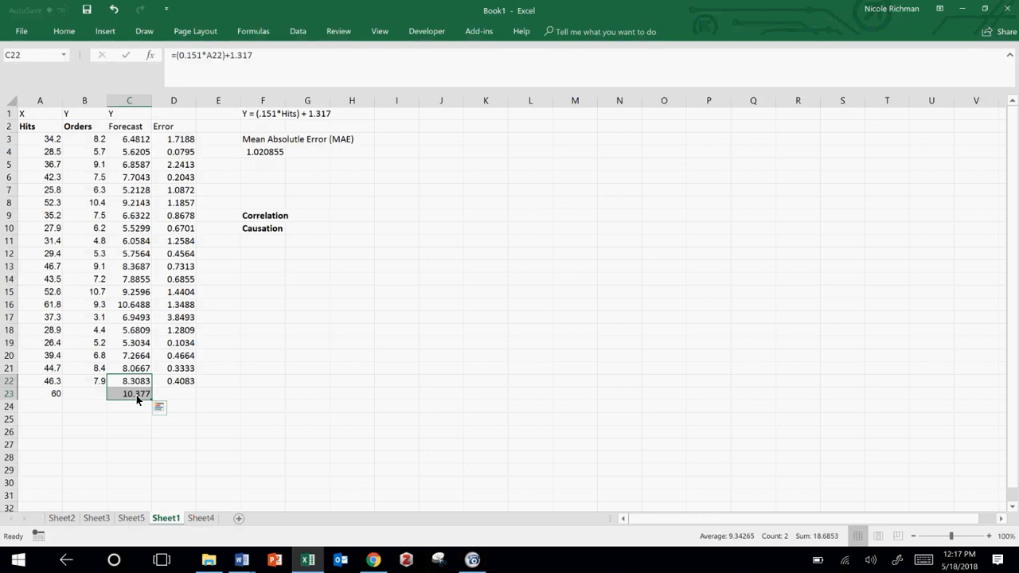
# Step: Examine the absolute Error formula in D3 and the Mean Absolute Error formula in F4
pyautogui.click(181, 140)
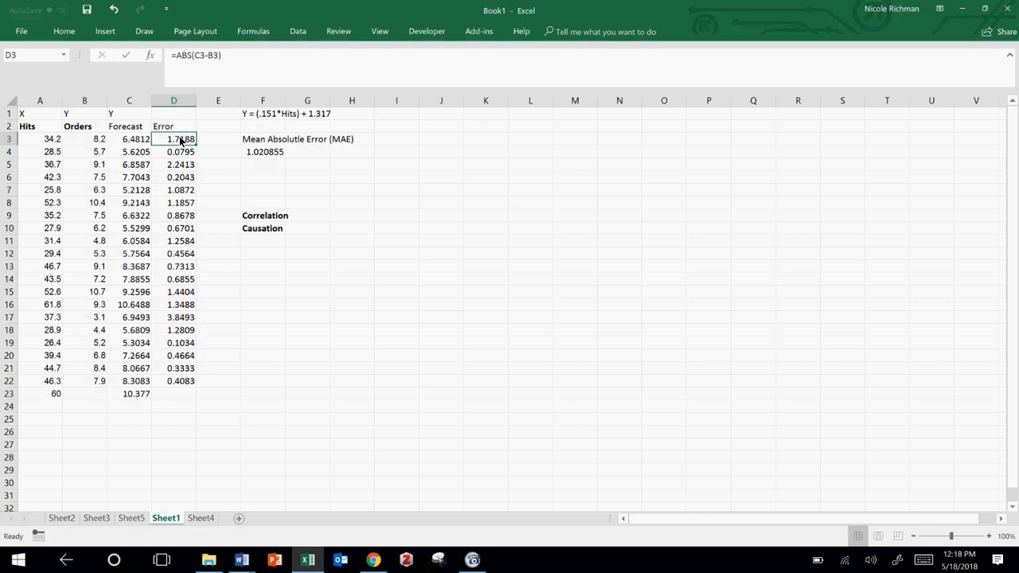
pyautogui.doubleClick(181, 141)
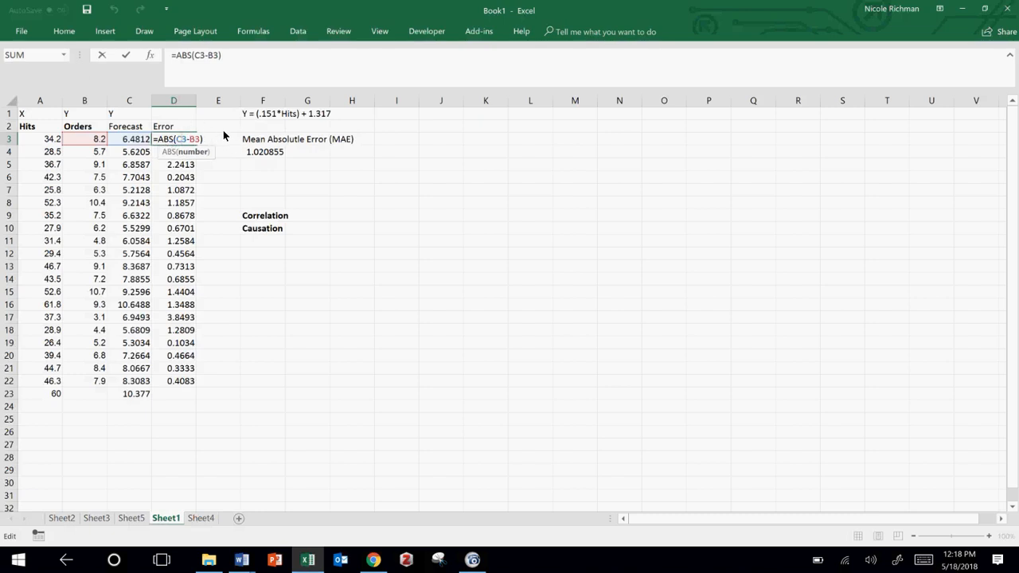
pyautogui.hotkey('ctrl', 'Return')
pyautogui.press('Return')
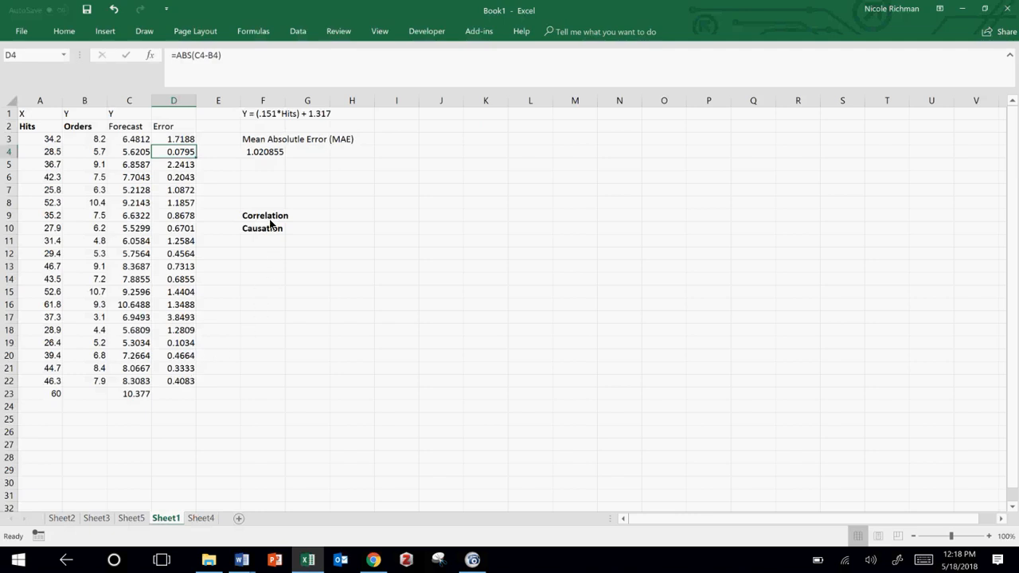
pyautogui.click(254, 156)
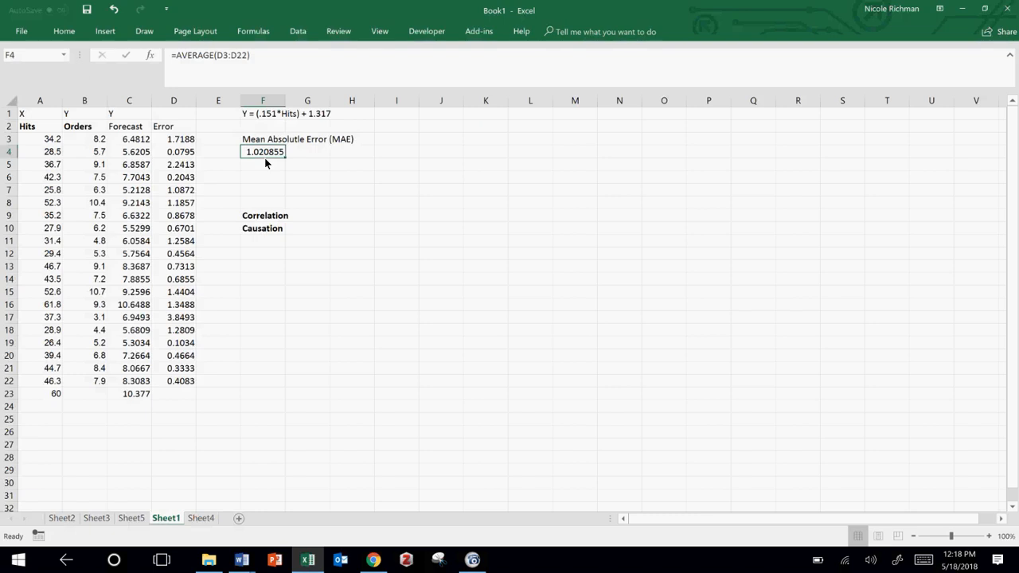
# Step: Enter the note "Round to 10.4" in cell C24 below the last forecast and delete it again
pyautogui.click(143, 407)
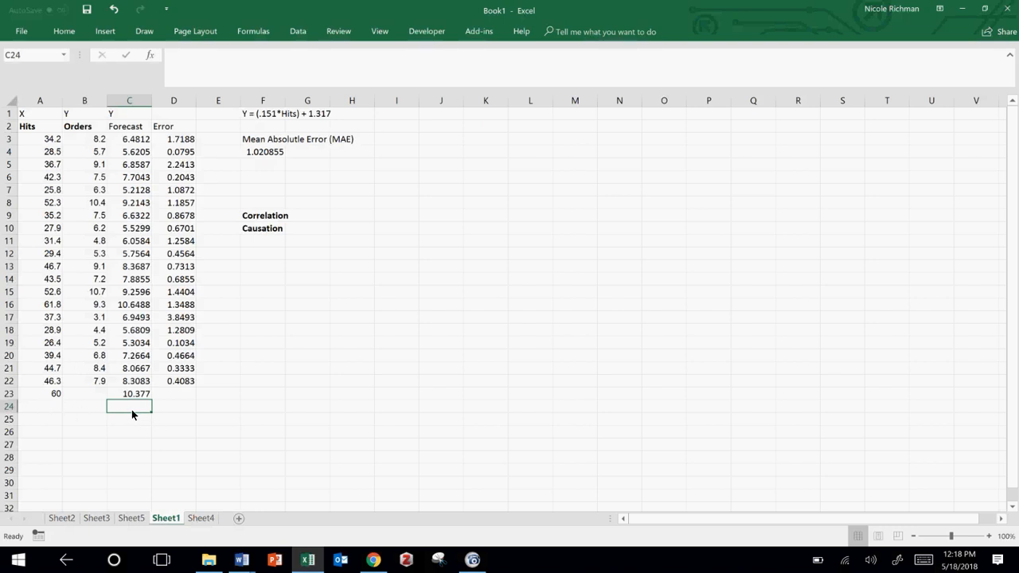
pyautogui.write('Round to ')
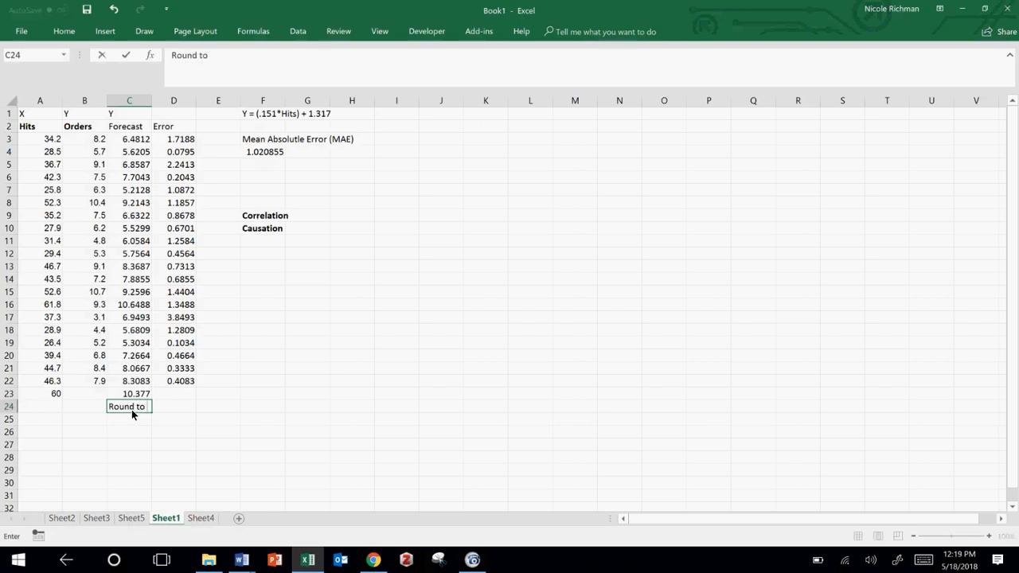
pyautogui.write('10.4')
pyautogui.press('Return')
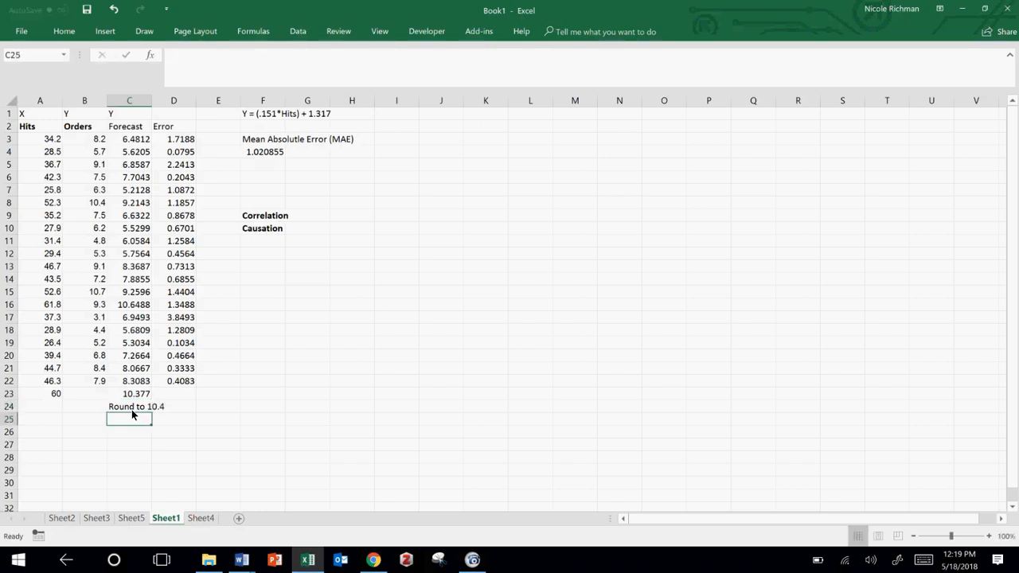
pyautogui.click(135, 408)
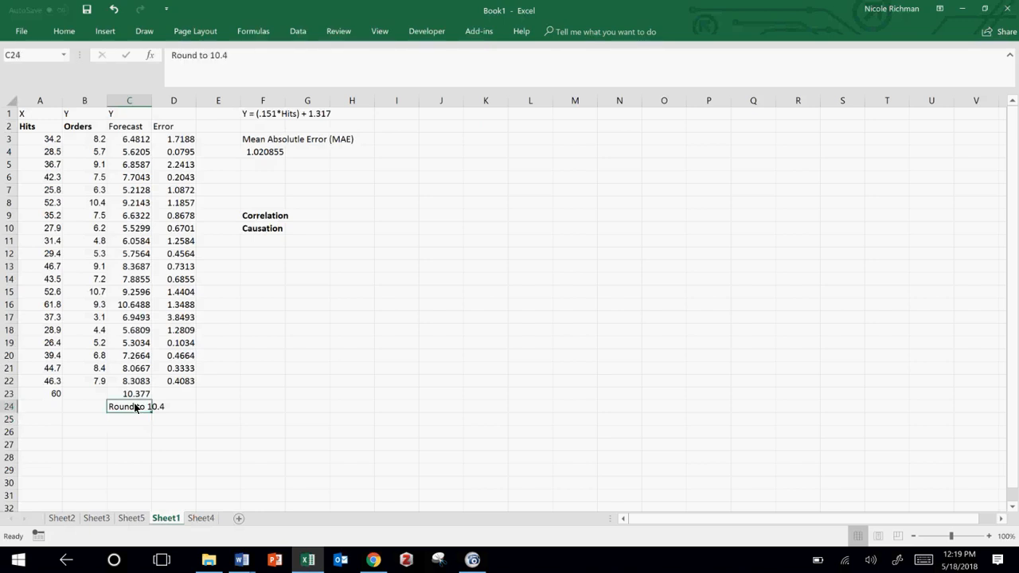
pyautogui.press('Delete')
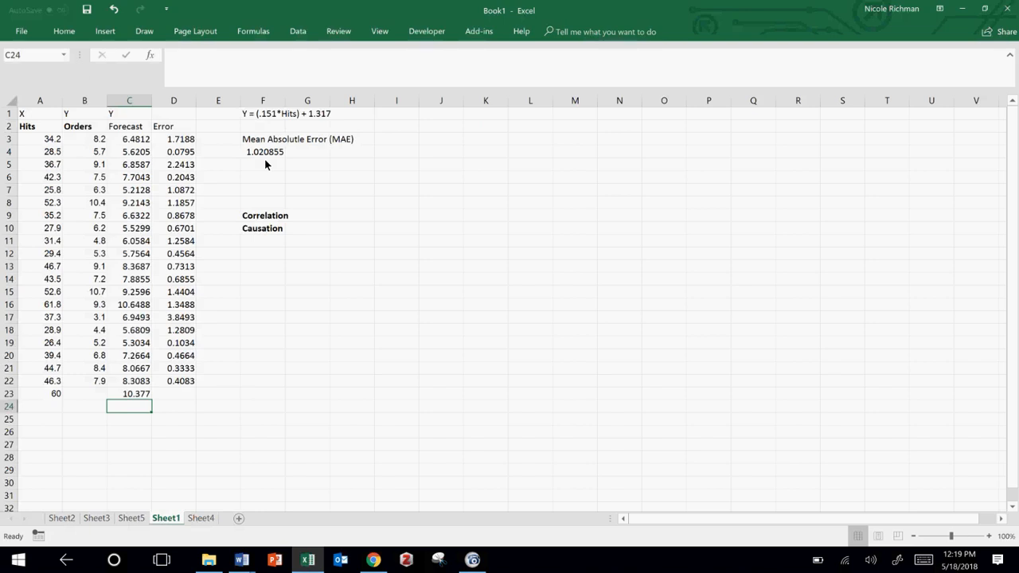
# Step: Add the heading "3 Month Moving Average (3MMA)" in cell C1 of Sheet4 and widen column C to fit it
pyautogui.click(201, 518)
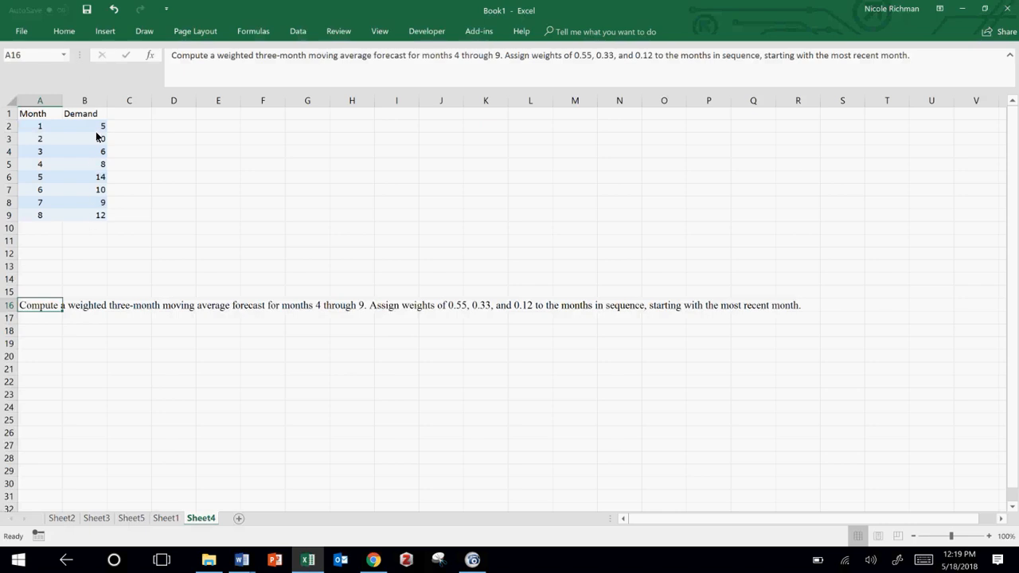
pyautogui.click(122, 117)
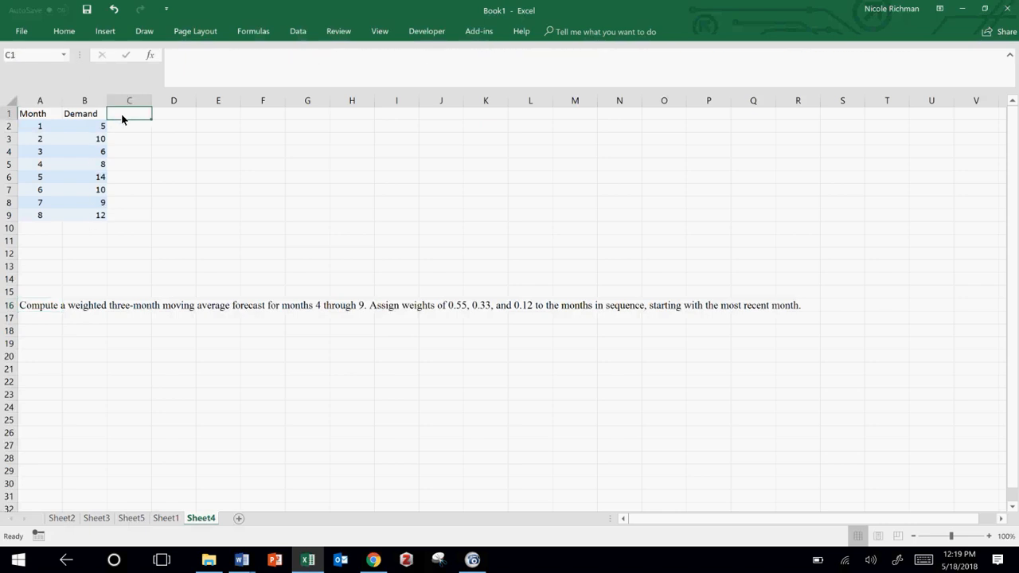
pyautogui.write('3 Month Moving Average (3M')
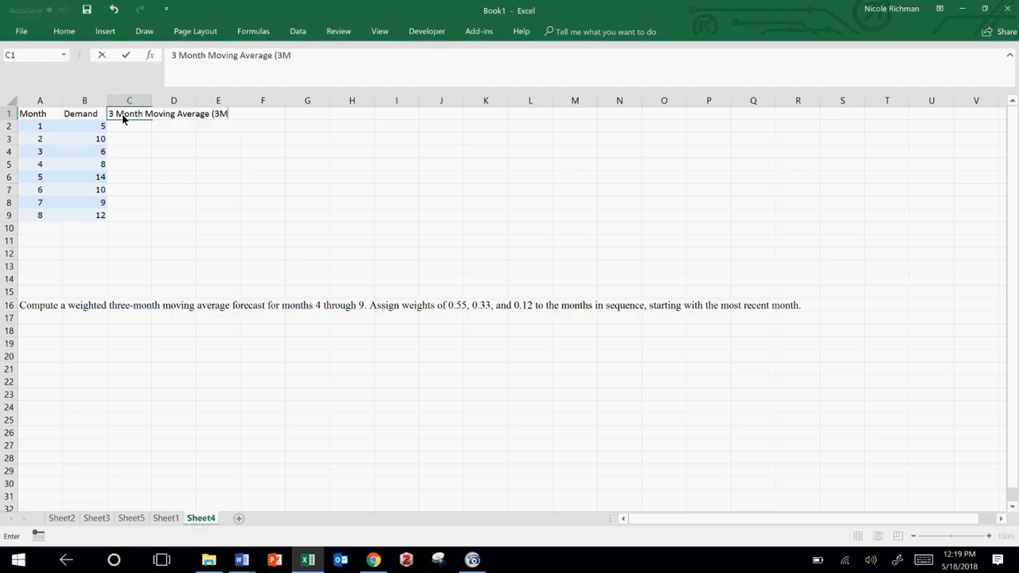
pyautogui.write('MA)')
pyautogui.press('Return')
pyautogui.moveTo(152, 106); pyautogui.dragTo(261, 111)
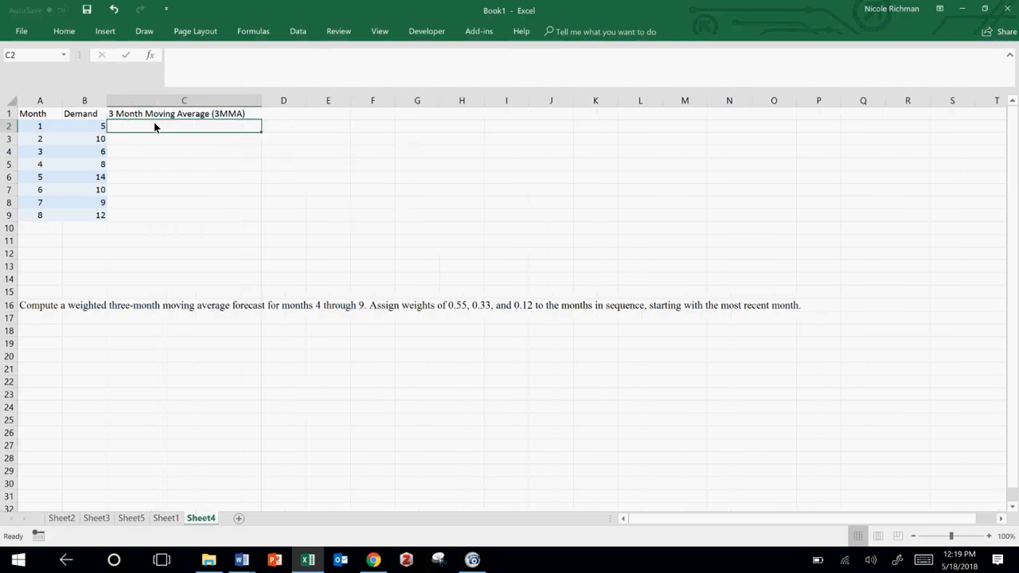
# Step: Calculate the month 4 forecast in C5 as =AVERAGE(B2:B4) and fill the formula down through C9
pyautogui.press('Down')
pyautogui.press('Down')
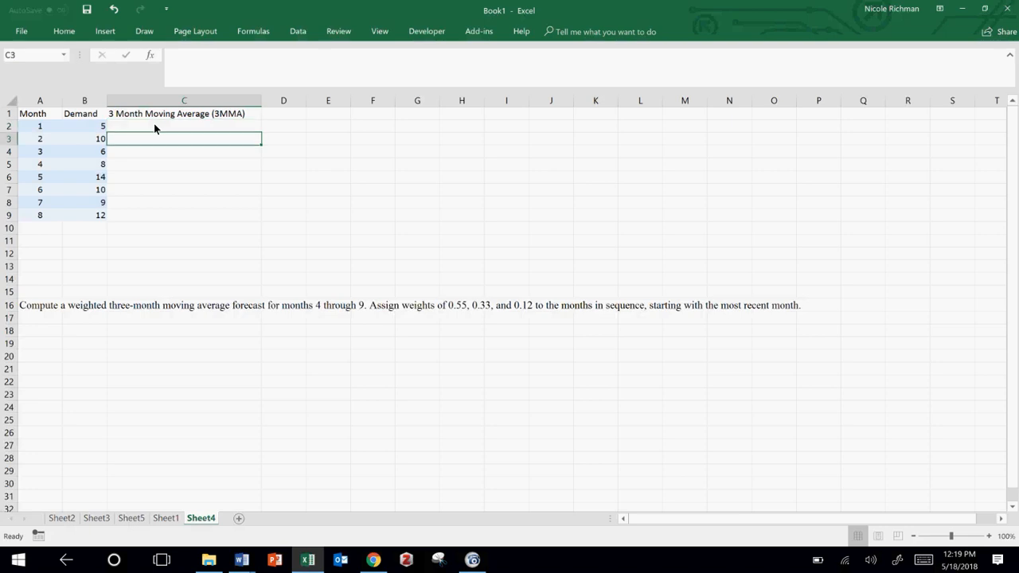
pyautogui.press('Down')
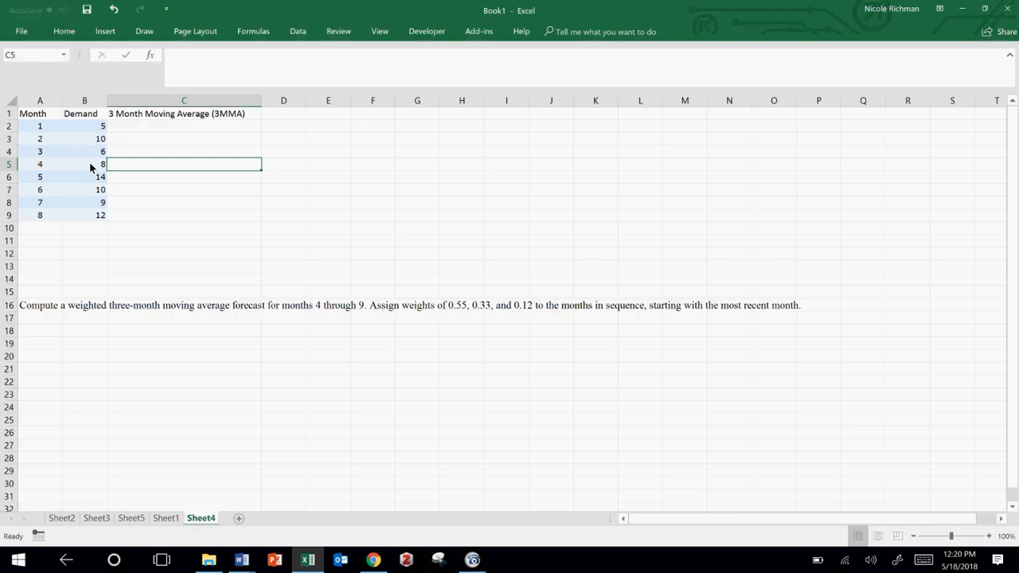
pyautogui.write('=average(')
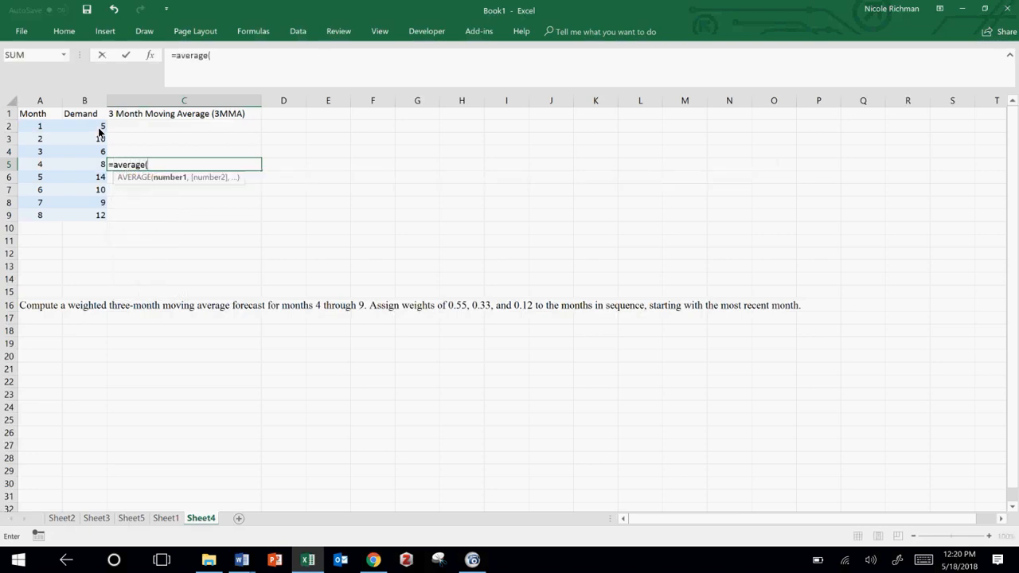
pyautogui.moveTo(100, 127); pyautogui.dragTo(95, 162)
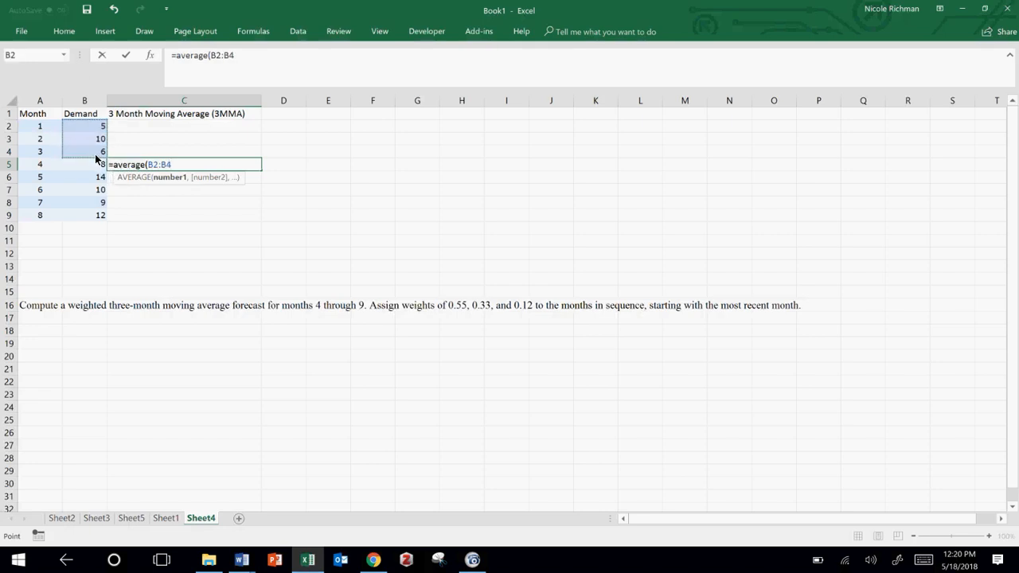
pyautogui.write(')')
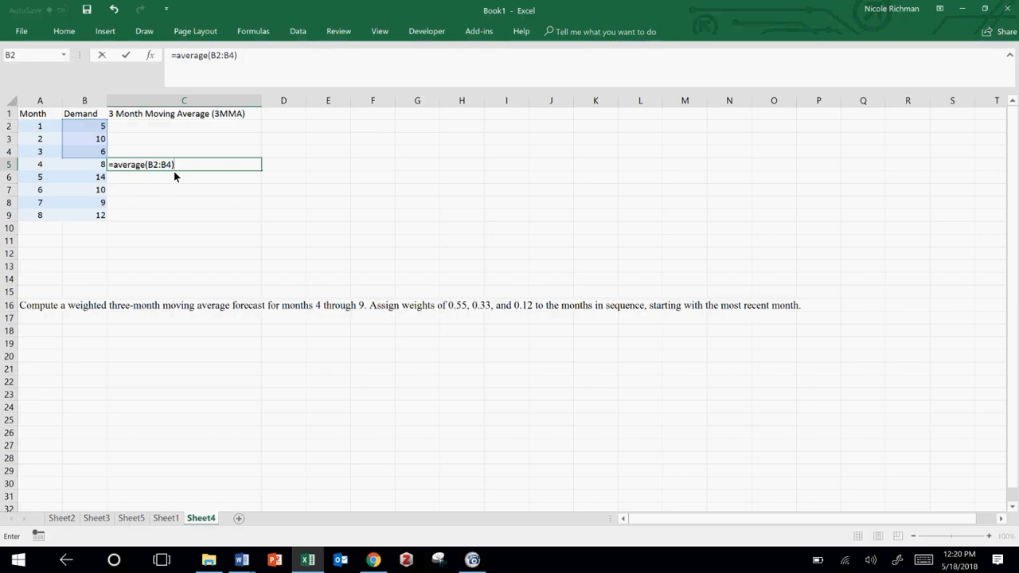
pyautogui.press('Return')
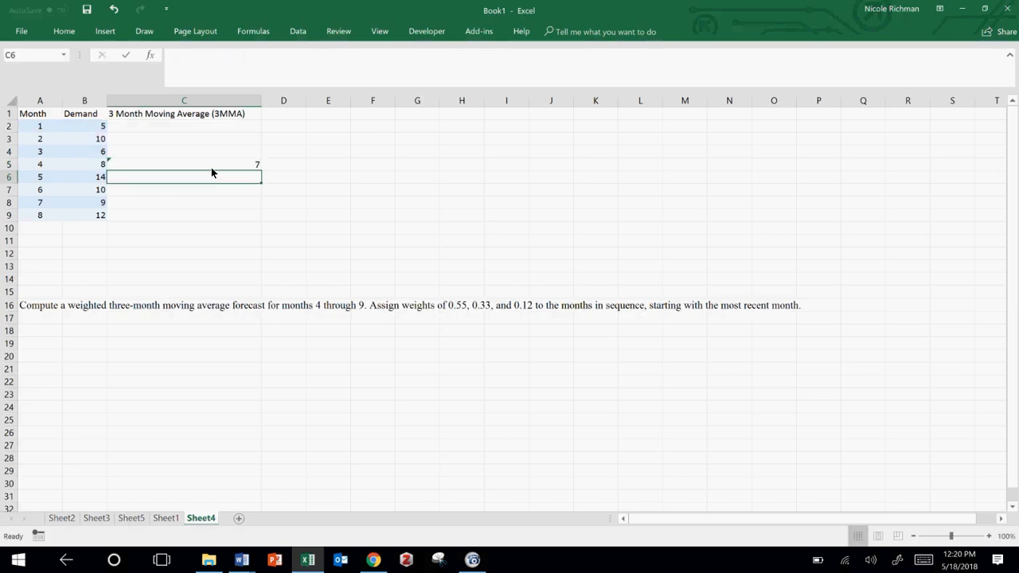
pyautogui.click(211, 168)
pyautogui.moveTo(258, 170); pyautogui.dragTo(253, 217)
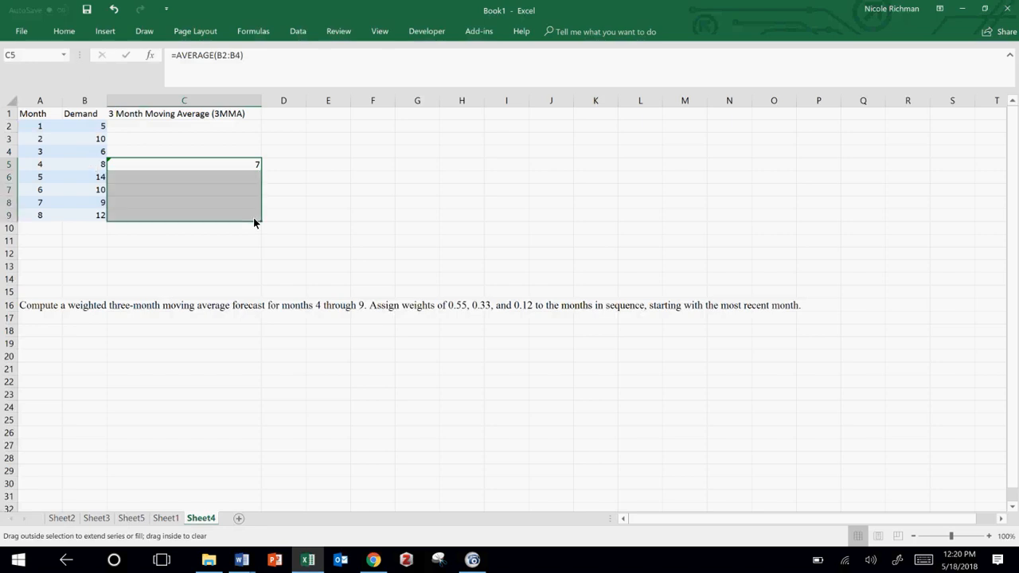
# Step: Examine the demand ranges averaged by the moving average formulas in C6 and C7
pyautogui.doubleClick(160, 178)
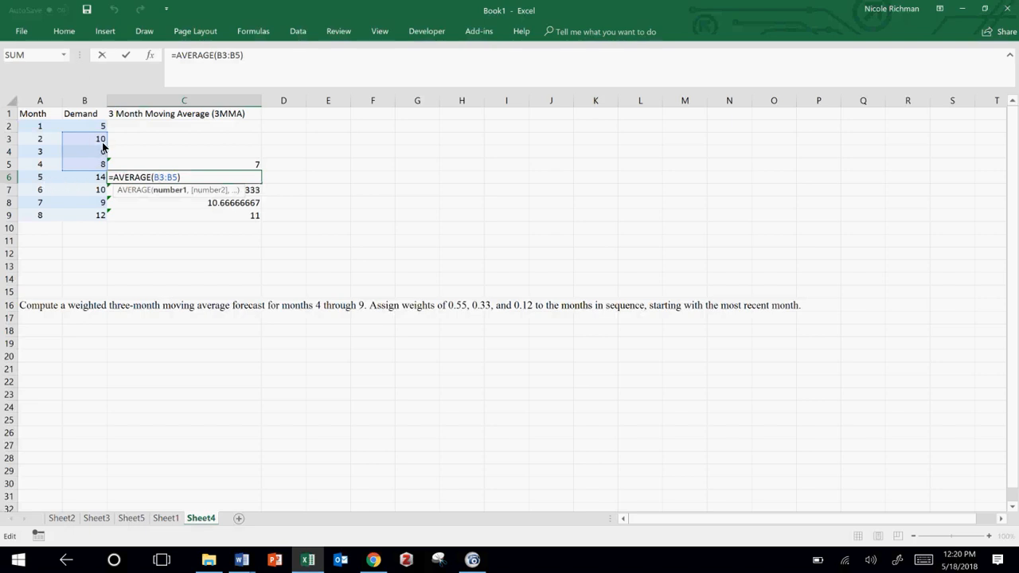
pyautogui.click(124, 187)
pyautogui.doubleClick(143, 192)
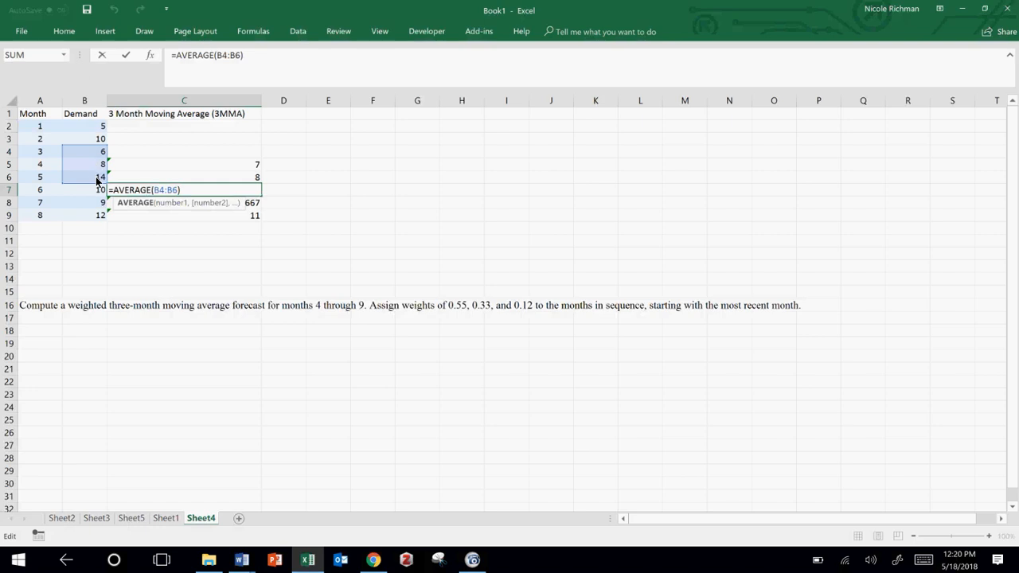
pyautogui.press('Escape')
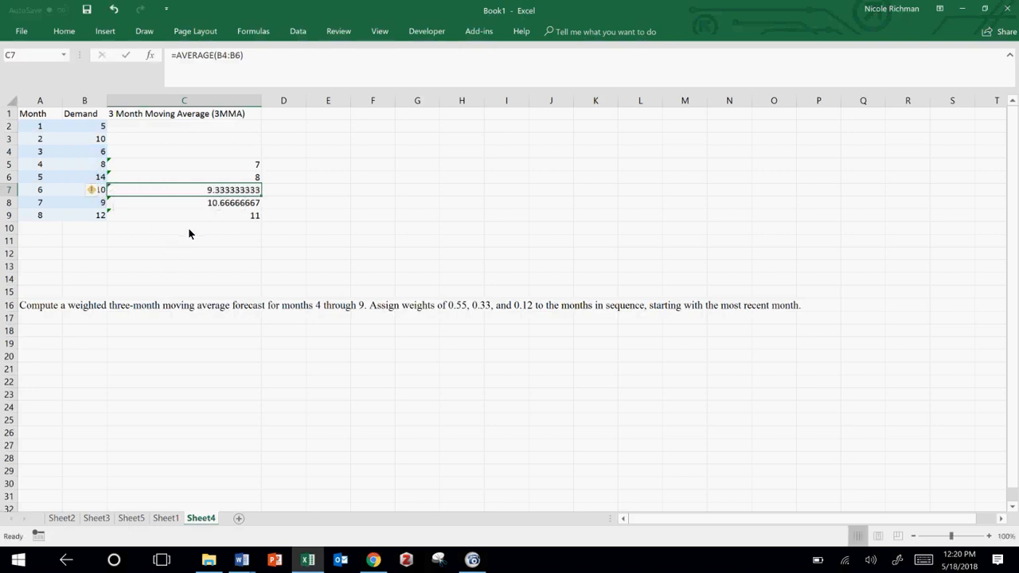
# Step: Add the heading "Error" in cell D1 beside the moving average heading
pyautogui.click(280, 118)
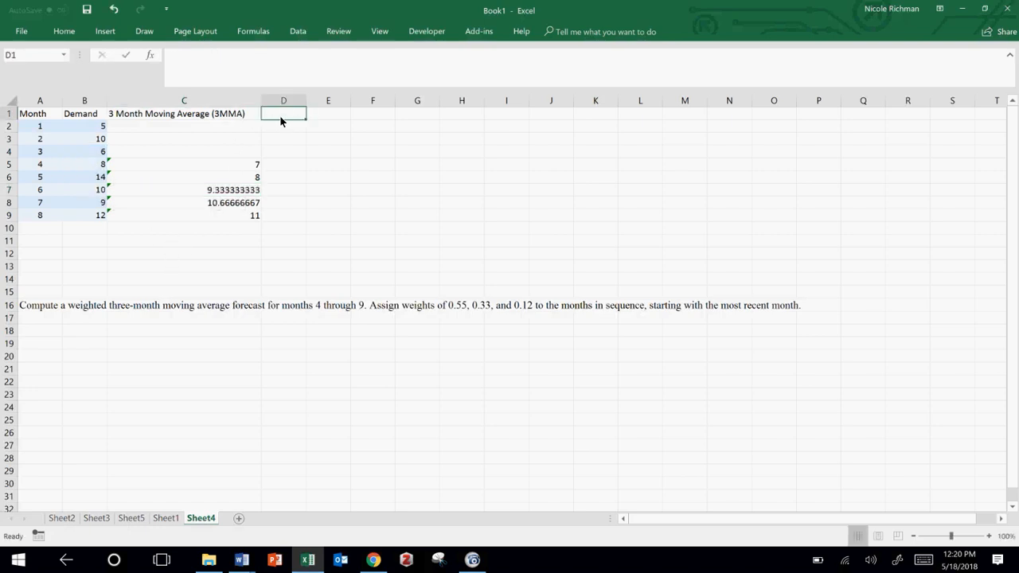
pyautogui.write('Error')
pyautogui.press('Return')
# Step: Calculate the absolute forecast error in D5 as =ABS(B5-C5) and fill the formula down through D9
pyautogui.press('Down')
pyautogui.press('Down')
pyautogui.press('Down')
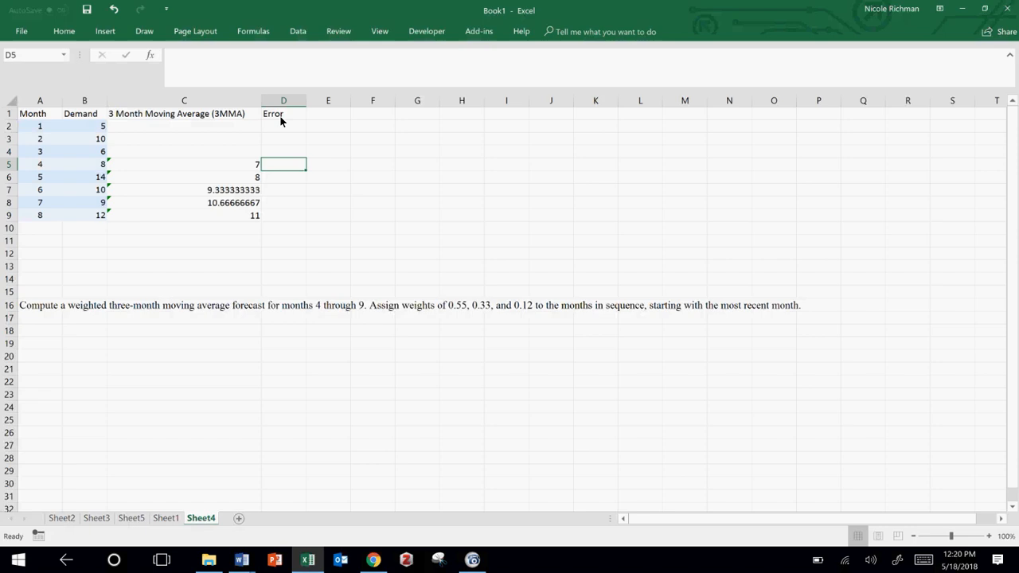
pyautogui.write('=abs')
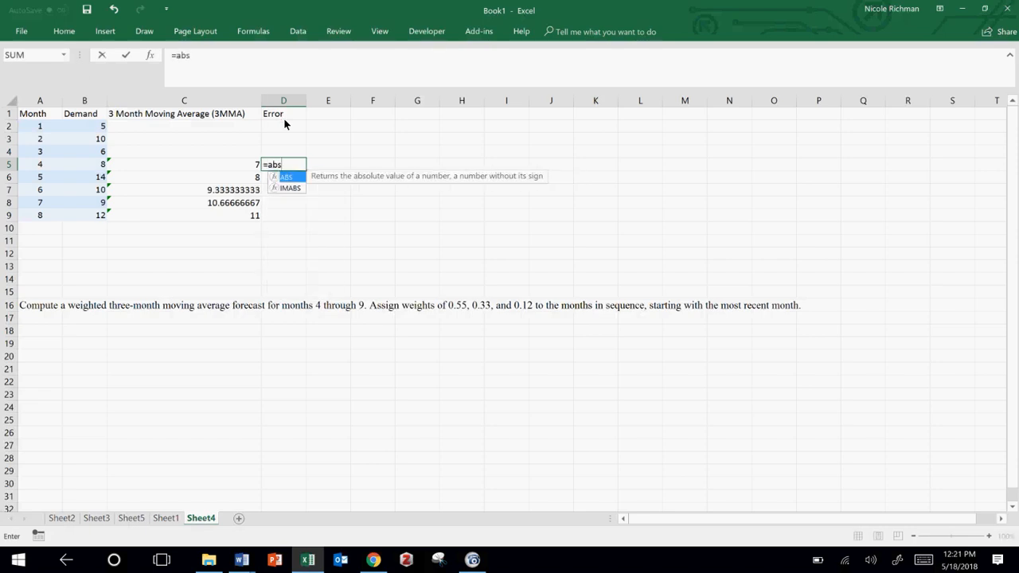
pyautogui.write('(')
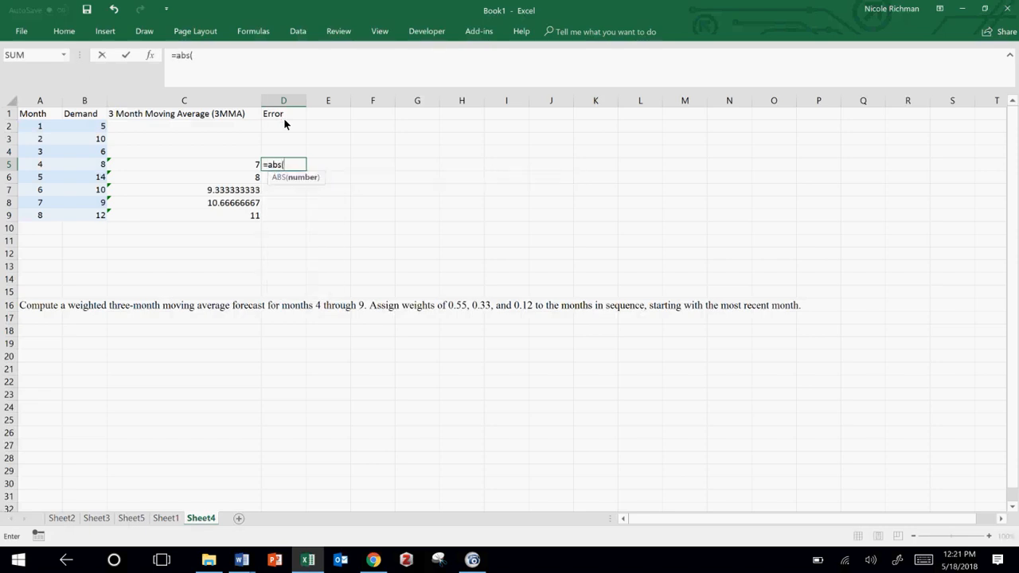
pyautogui.click(101, 164)
pyautogui.write('-')
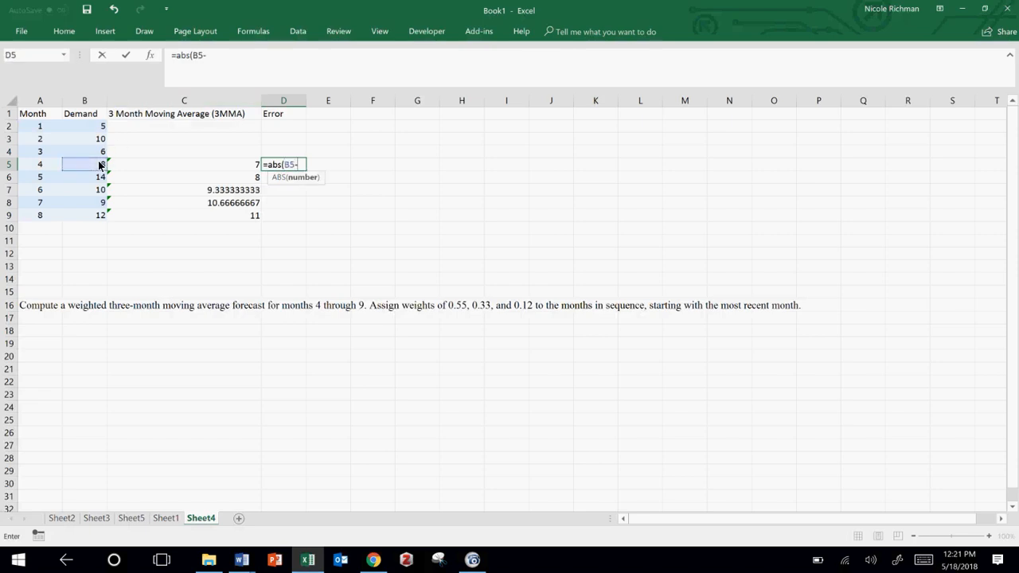
pyautogui.click(157, 170)
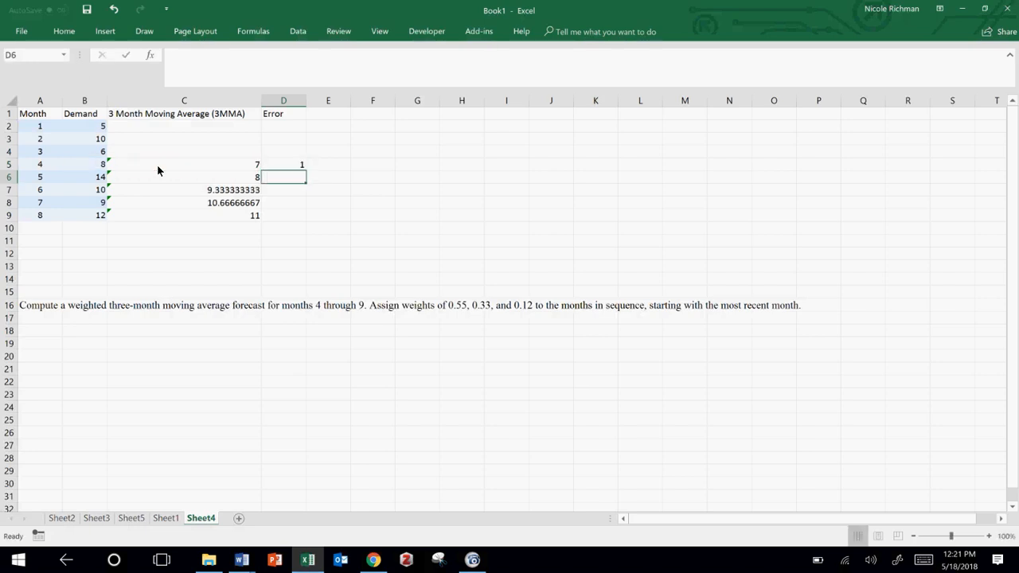
pyautogui.click(297, 169)
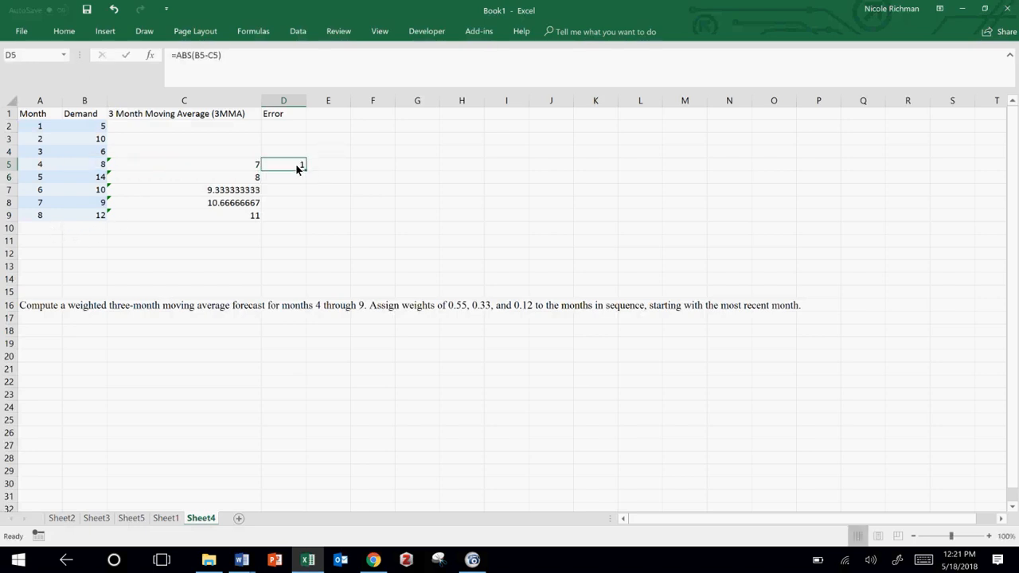
pyautogui.moveTo(305, 170); pyautogui.dragTo(292, 230)
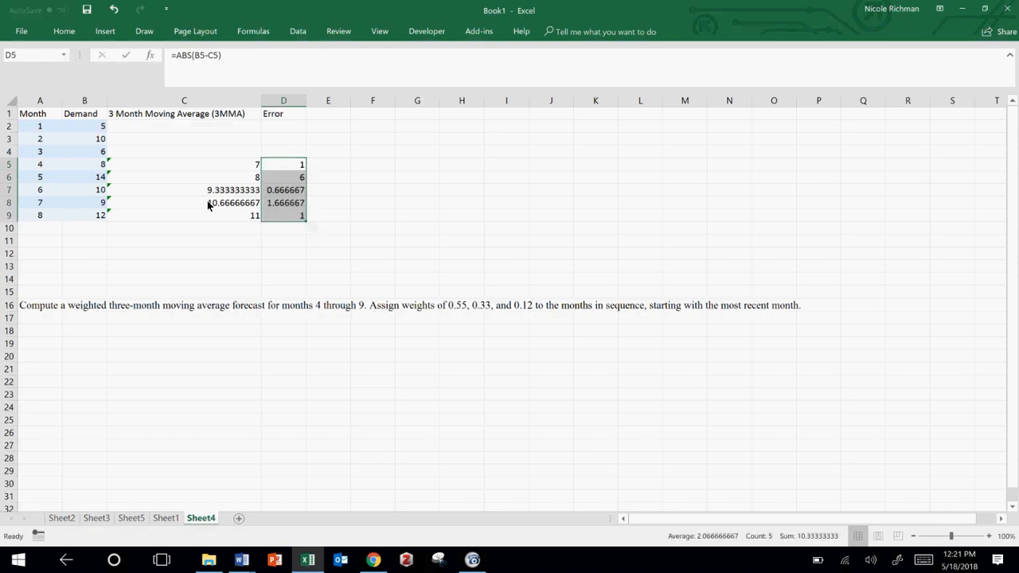
# Step: Add month 9 in A10, extend the moving average formula from C9 into C10, and check the range it averages
pyautogui.click(49, 229)
pyautogui.write('9')
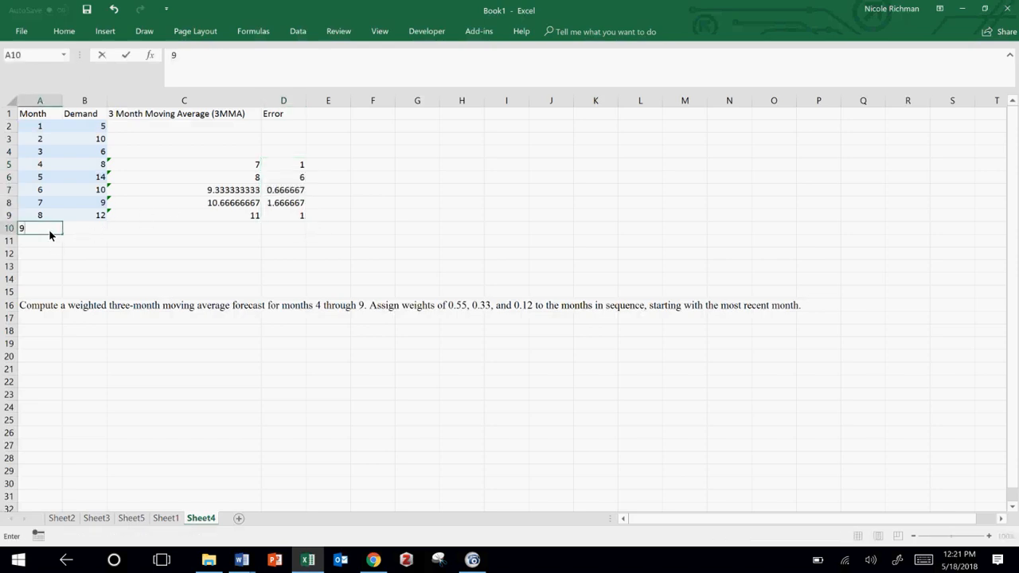
pyautogui.press('Tab')
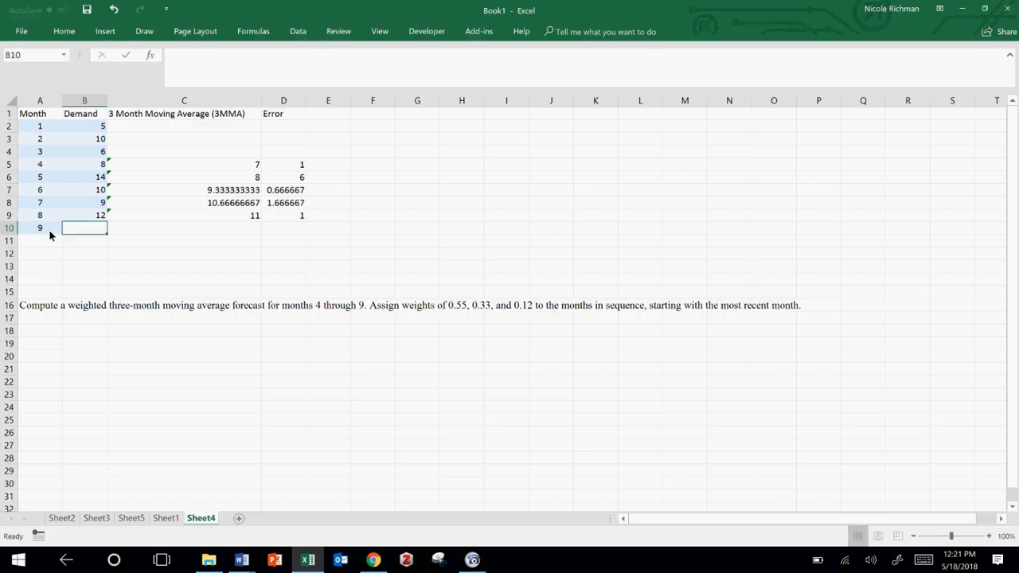
pyautogui.press('Tab')
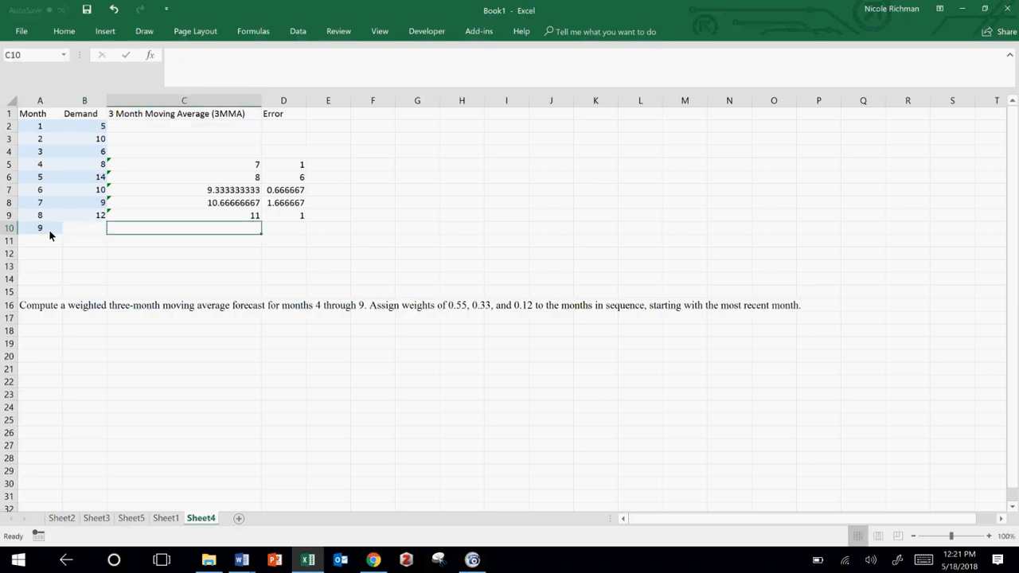
pyautogui.click(169, 215)
pyautogui.moveTo(262, 223); pyautogui.dragTo(262, 234)
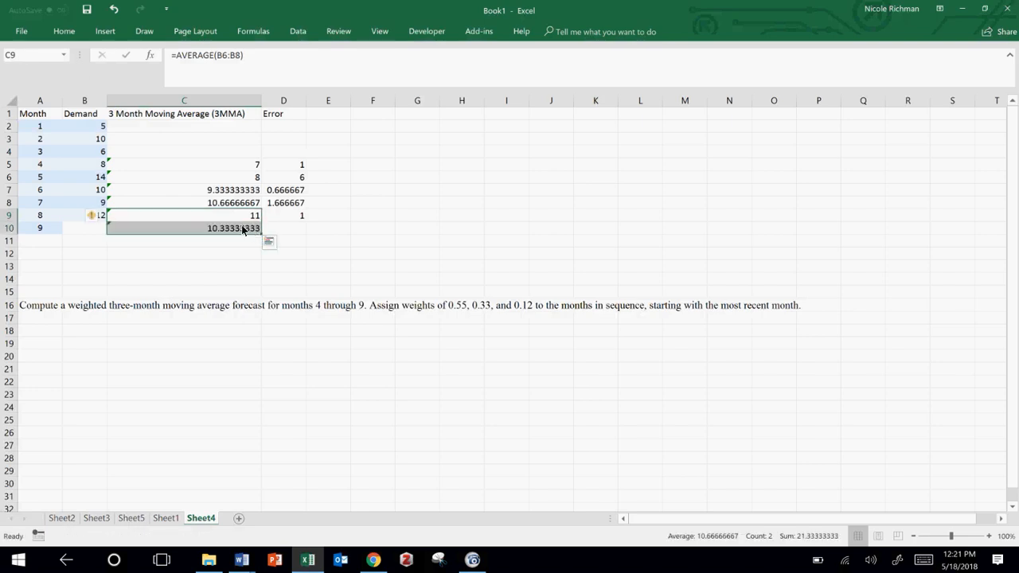
pyautogui.doubleClick(238, 231)
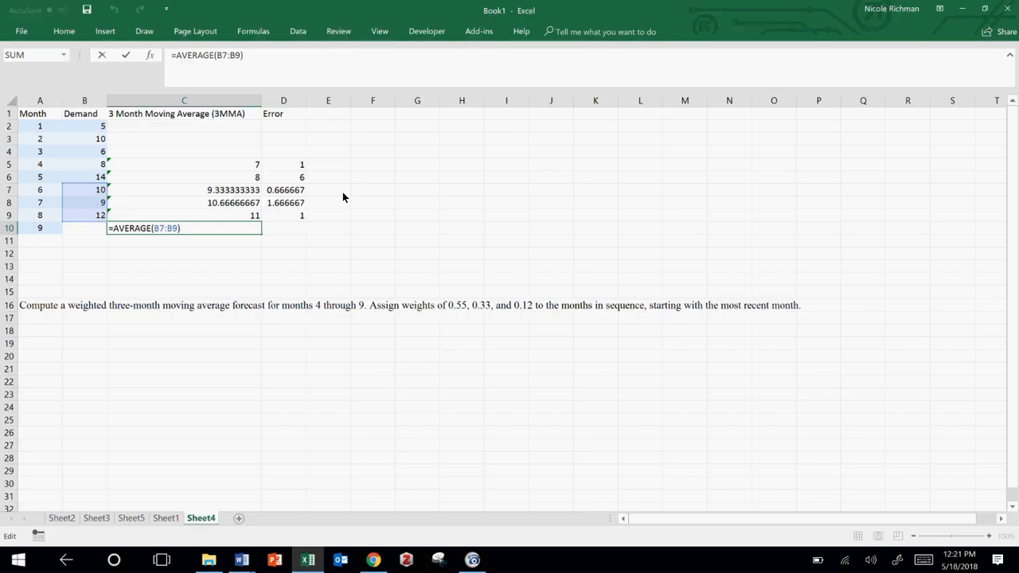
pyautogui.press('Escape')
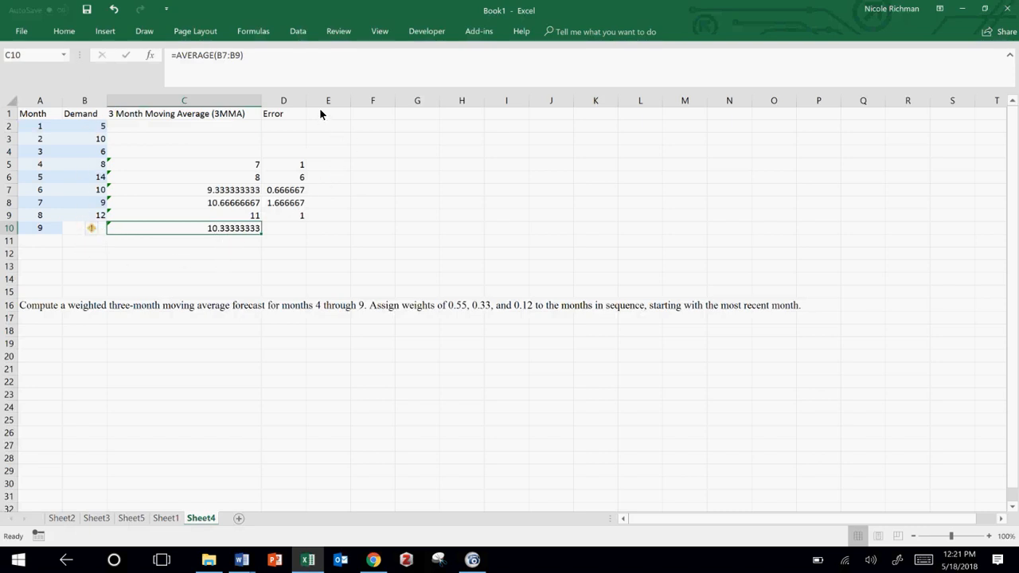
# Step: Enter the label "MAE" in cell C11 below the last moving average forecast
pyautogui.click(246, 243)
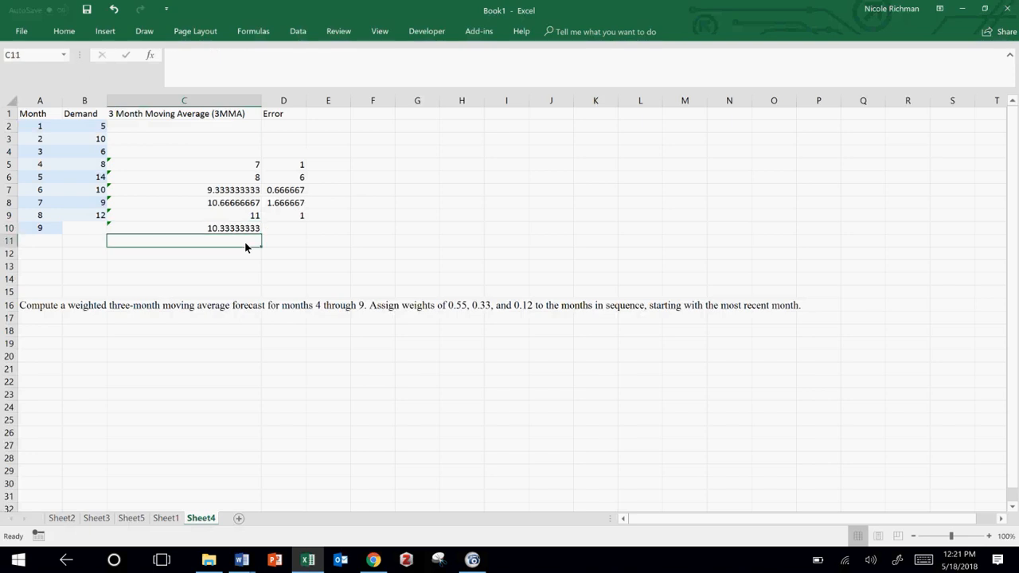
pyautogui.write('M')
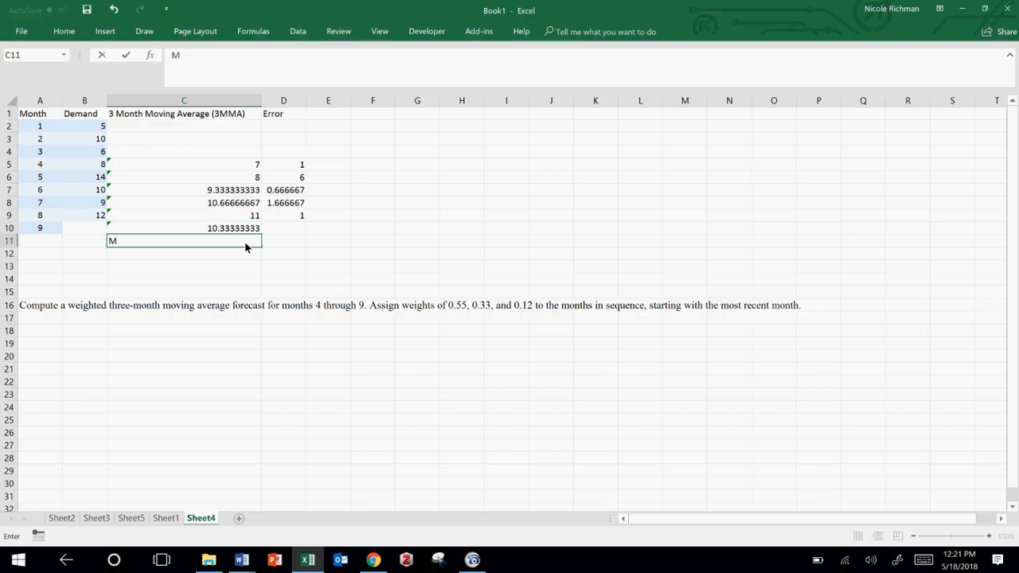
pyautogui.write('AE')
pyautogui.press('Tab')
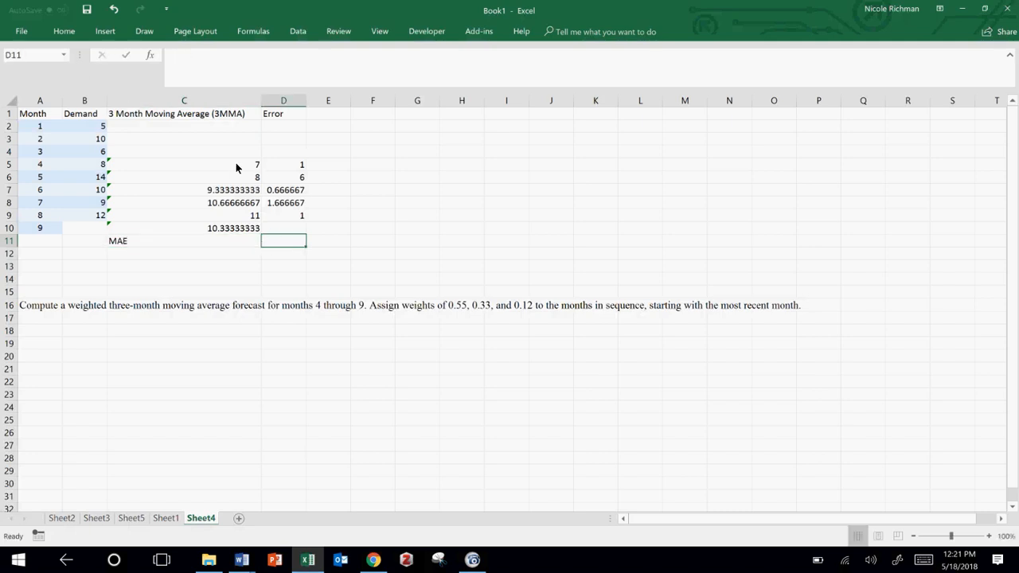
pyautogui.moveTo(153, 134); pyautogui.dragTo(491, 230)
pyautogui.click(63, 31)
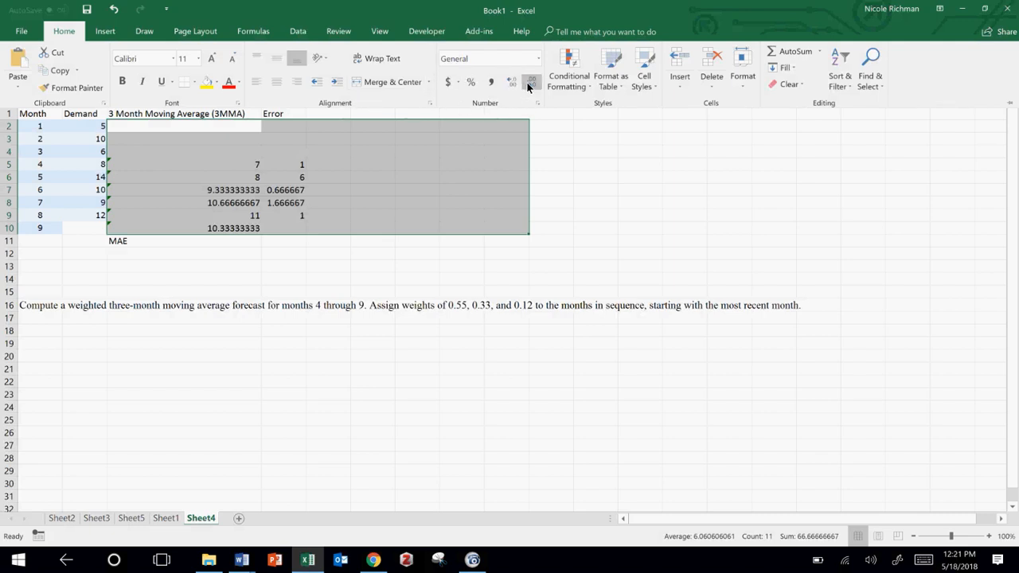
pyautogui.click(243, 191)
pyautogui.click(243, 191)
# Step: Format the forecasts and errors in C5:D9 to show two decimal places
pyautogui.moveTo(233, 169); pyautogui.dragTo(307, 220)
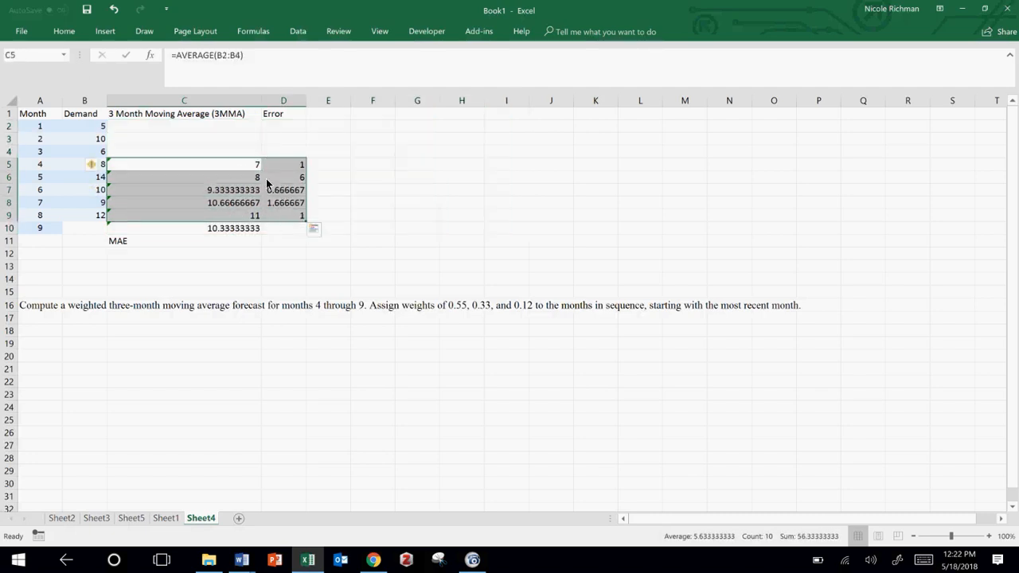
pyautogui.click(73, 34)
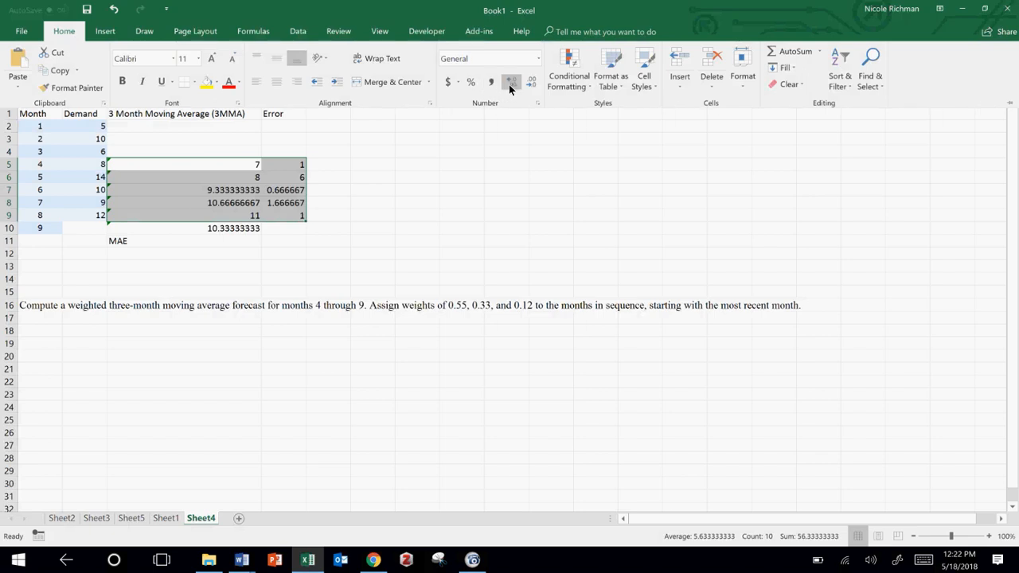
pyautogui.click(509, 83)
pyautogui.click(531, 84)
pyautogui.click(531, 84)
pyautogui.click(532, 84)
pyautogui.click(532, 84)
pyautogui.click(532, 85)
pyautogui.click(532, 84)
pyautogui.click(532, 84)
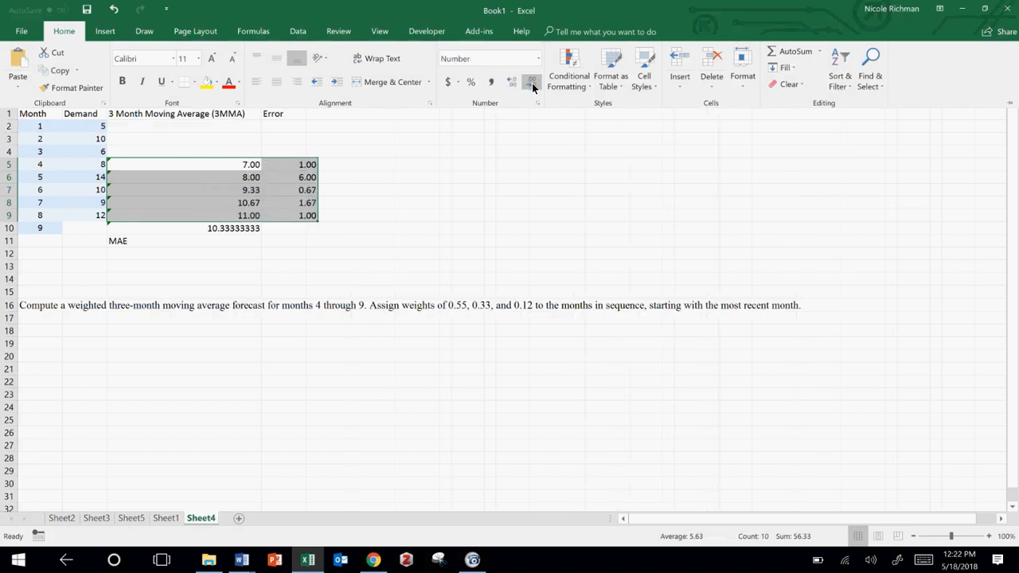
# Step: Try to copy the number format of C5:D9 onto the larger range C2:H11 with Format Painter
pyautogui.click(62, 91)
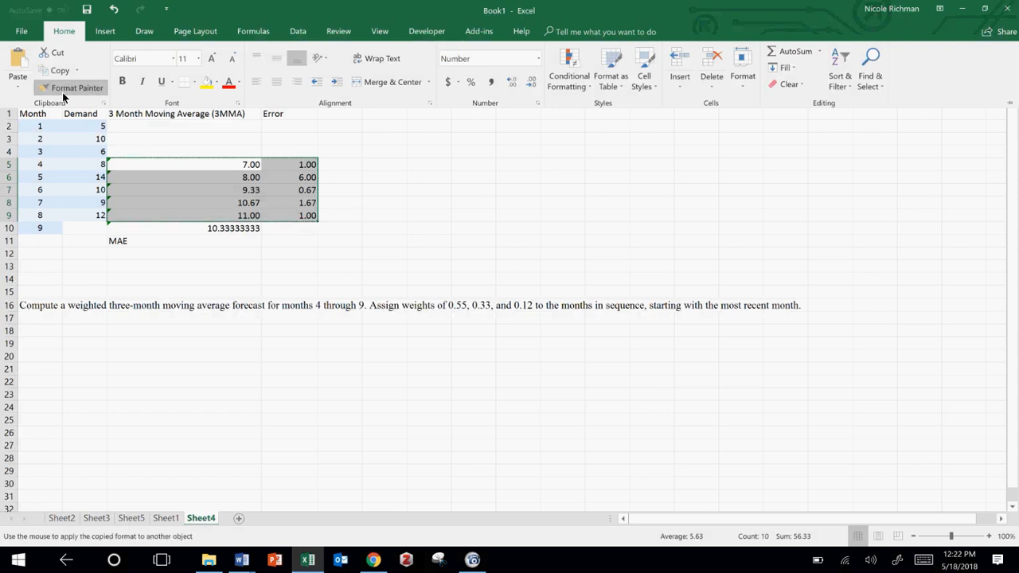
pyautogui.click(186, 129)
pyautogui.click(187, 129)
pyautogui.moveTo(185, 127)
pyautogui.mouseDown()
pyautogui.moveTo(402, 225)
pyautogui.moveTo(466, 220)
pyautogui.moveTo(493, 243)
pyautogui.mouseUp()
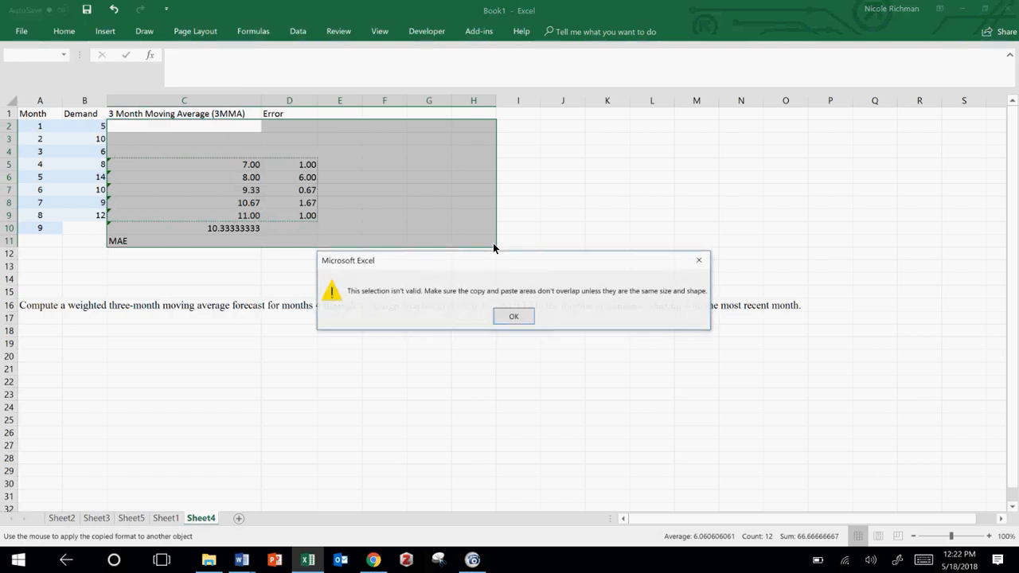
pyautogui.click(511, 318)
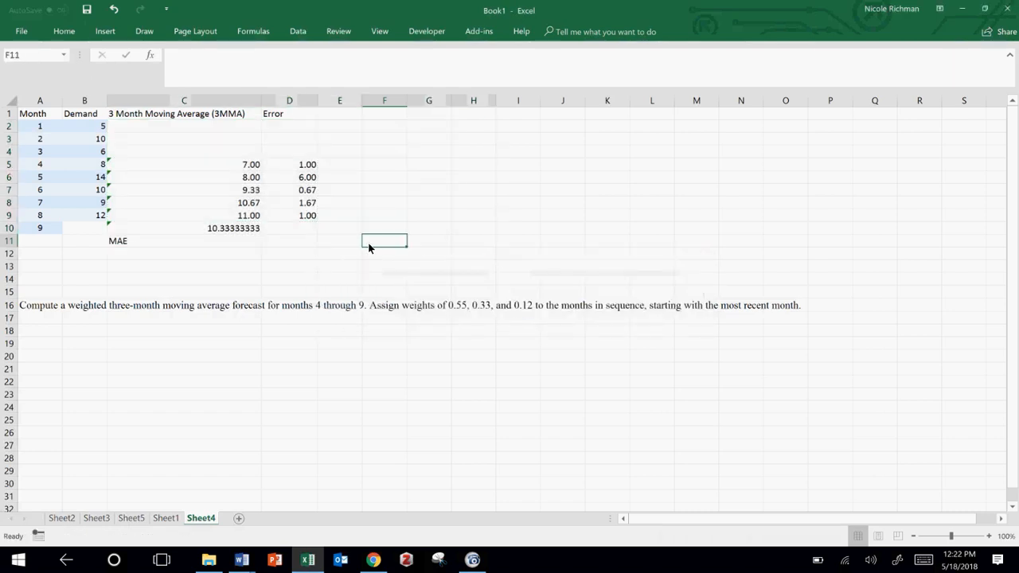
# Step: Format the month 9 moving average forecast in C10 to show two decimal places
pyautogui.click(255, 229)
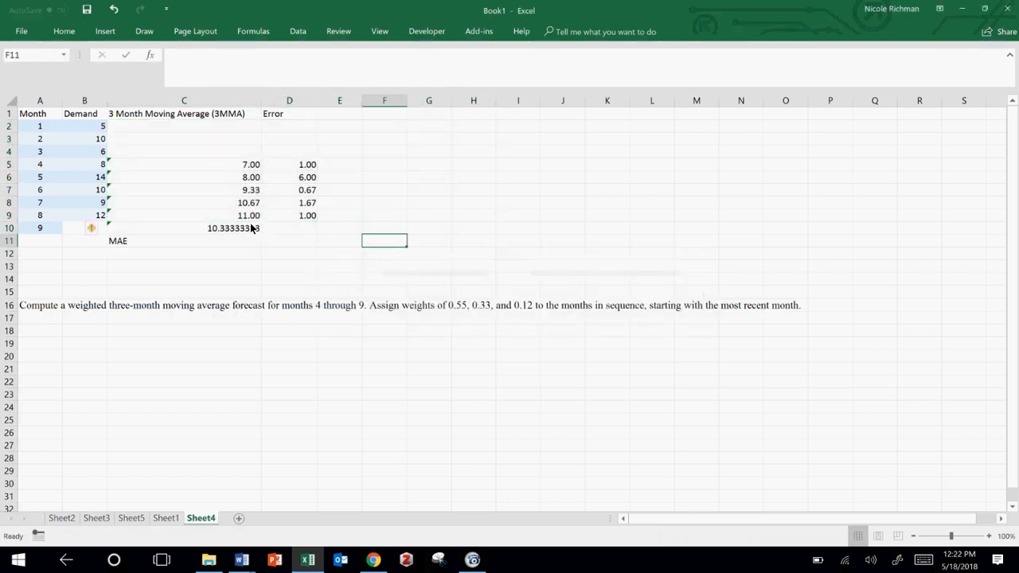
pyautogui.click(64, 32)
pyautogui.click(530, 83)
pyautogui.click(529, 83)
pyautogui.click(530, 83)
pyautogui.click(530, 83)
pyautogui.click(529, 82)
pyautogui.click(529, 83)
pyautogui.click(529, 82)
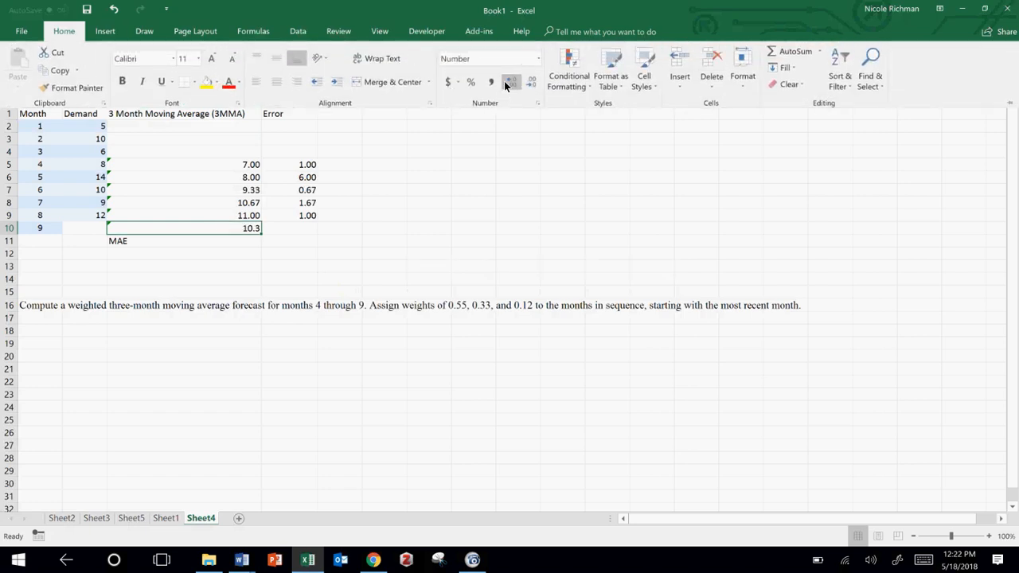
pyautogui.click(509, 83)
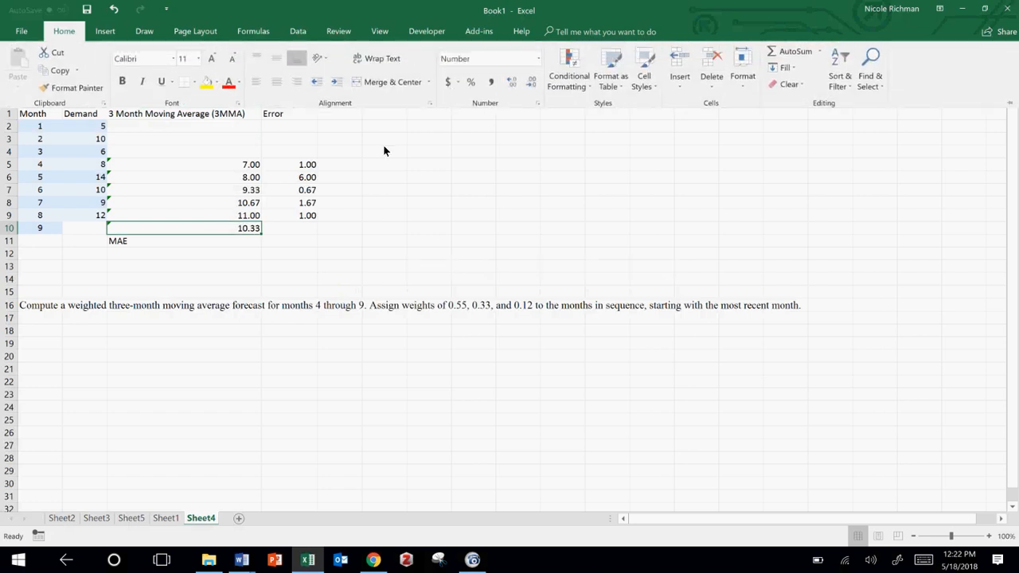
# Step: Calculate the MAE in D11 as the average of the errors in D5:D9
pyautogui.click(293, 241)
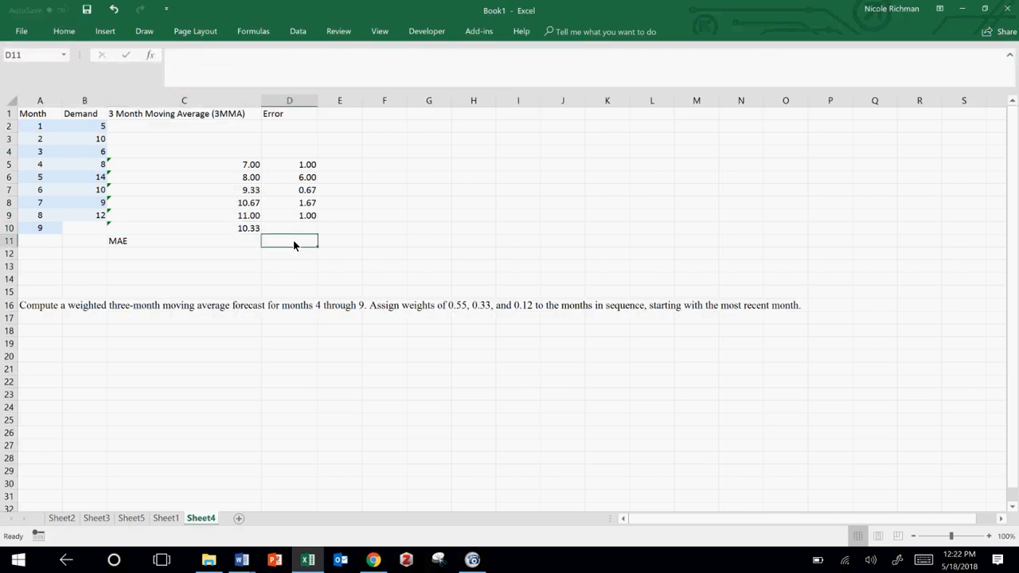
pyautogui.write('=average(')
pyautogui.moveTo(303, 166); pyautogui.dragTo(303, 224)
pyautogui.write(')')
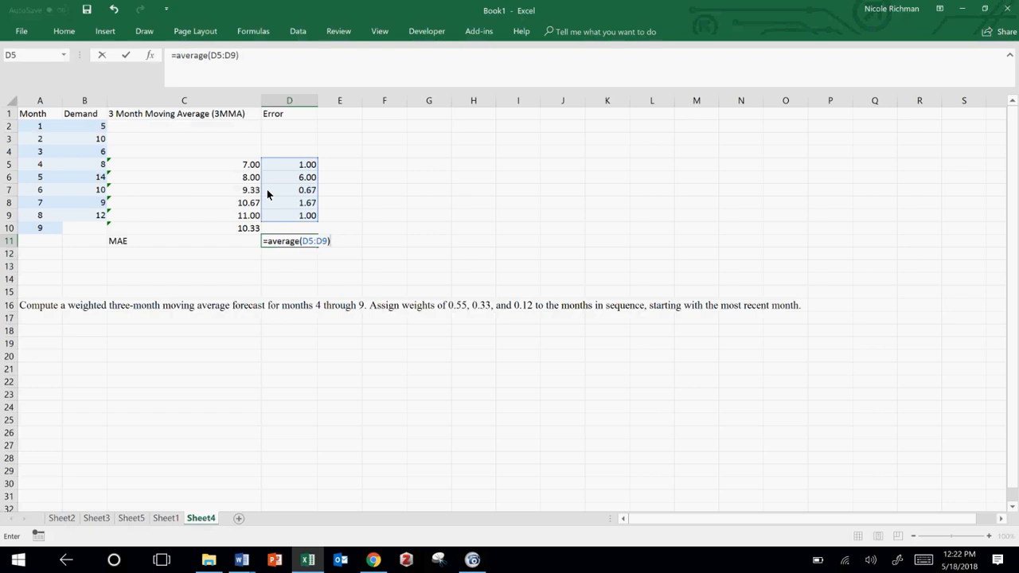
pyautogui.press('Return')
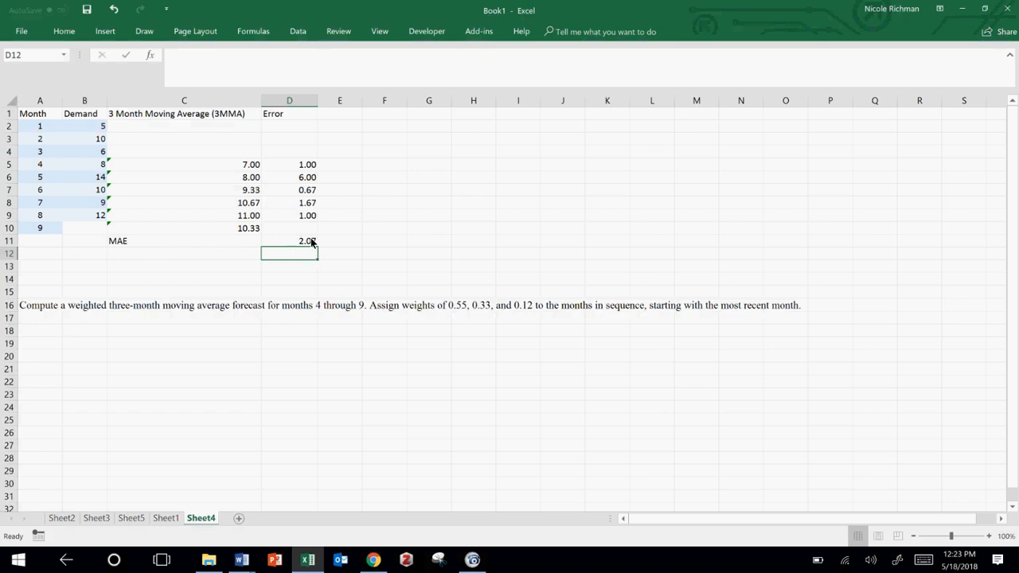
# Step: Right-align the "MAE" label in C11 and make it bold
pyautogui.click(236, 246)
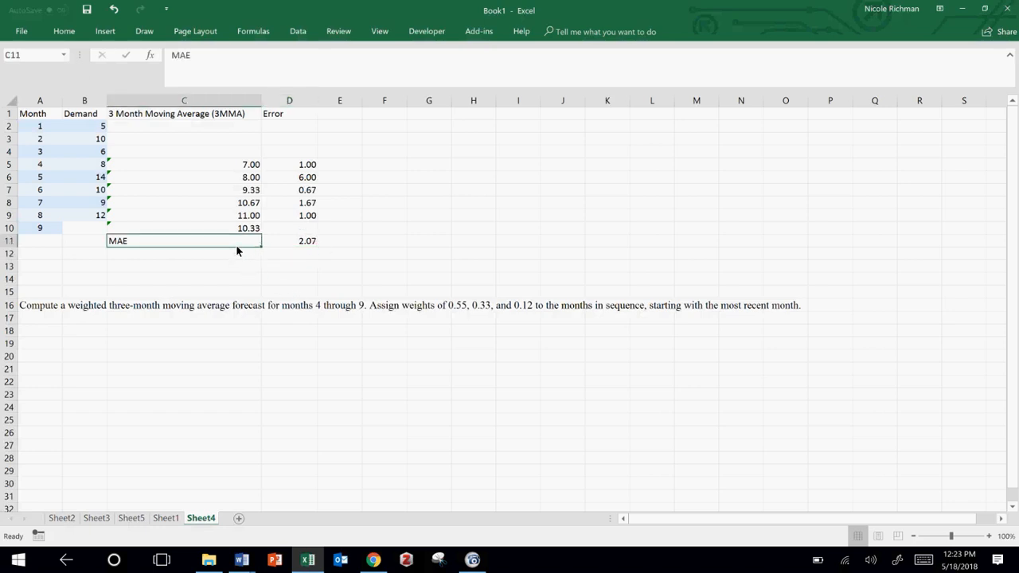
pyautogui.click(63, 32)
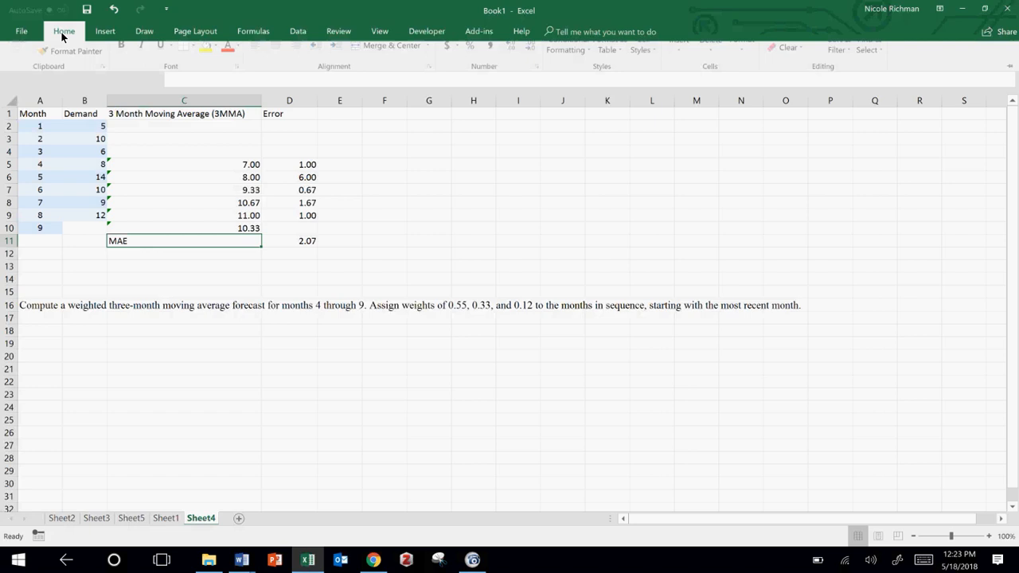
pyautogui.click(340, 85)
pyautogui.click(315, 84)
pyautogui.click(301, 79)
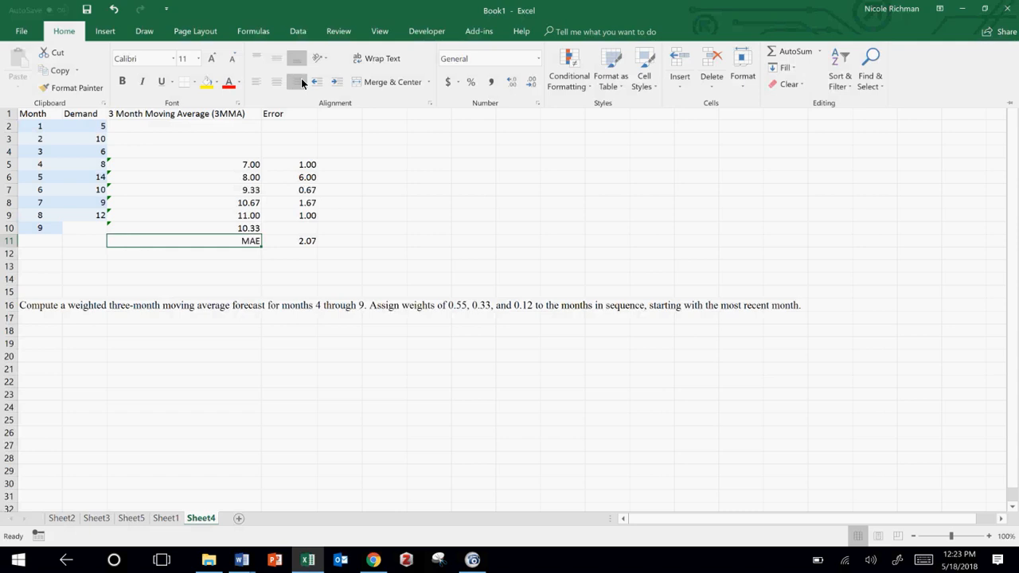
pyautogui.hotkey('ctrl', 'b')
pyautogui.press('Escape')
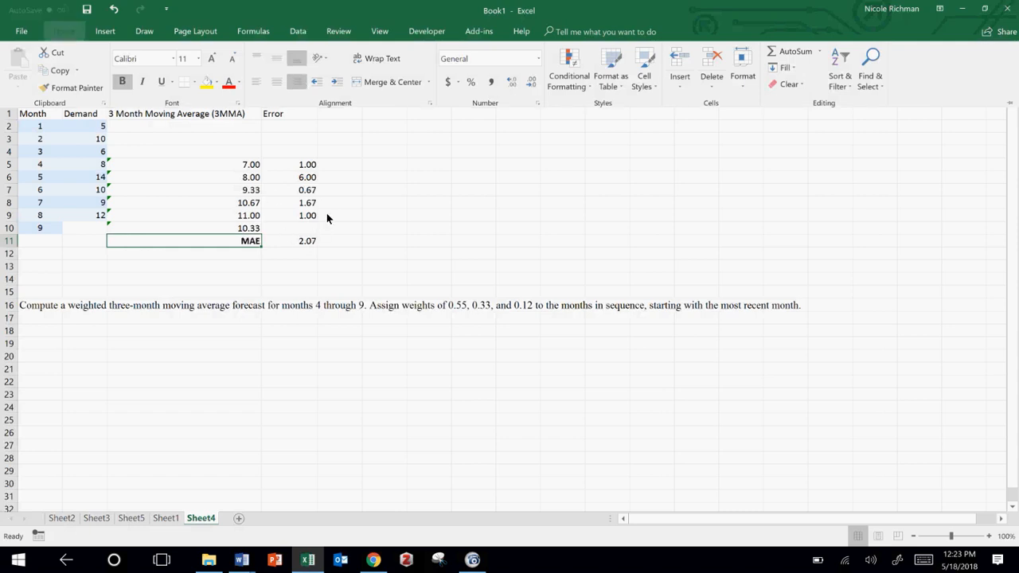
# Step: Enter the heading "3 Weighted Moving Average (3WMA)" in E1 and widen column E to fit it
pyautogui.click(348, 119)
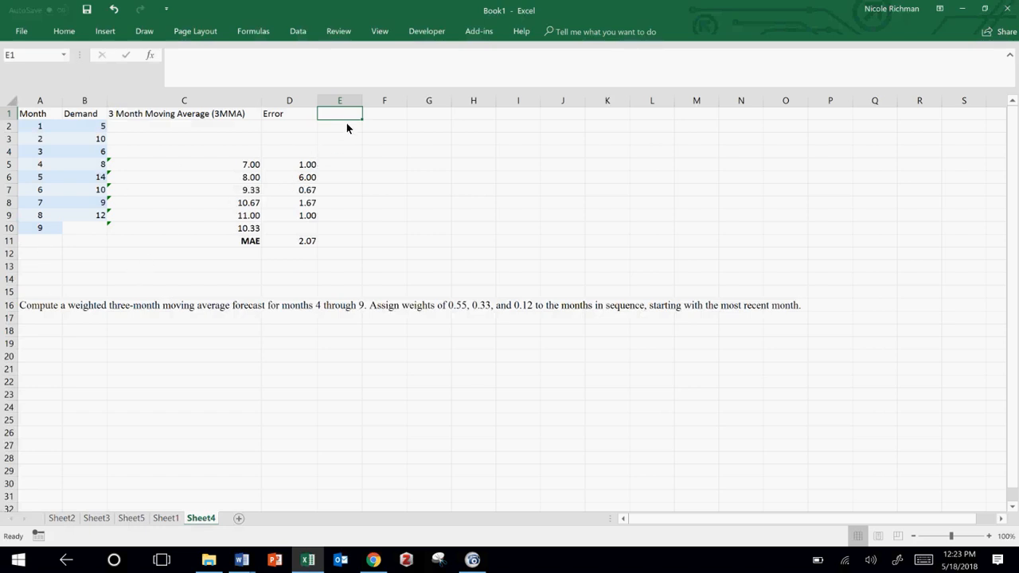
pyautogui.write('3 Weighted')
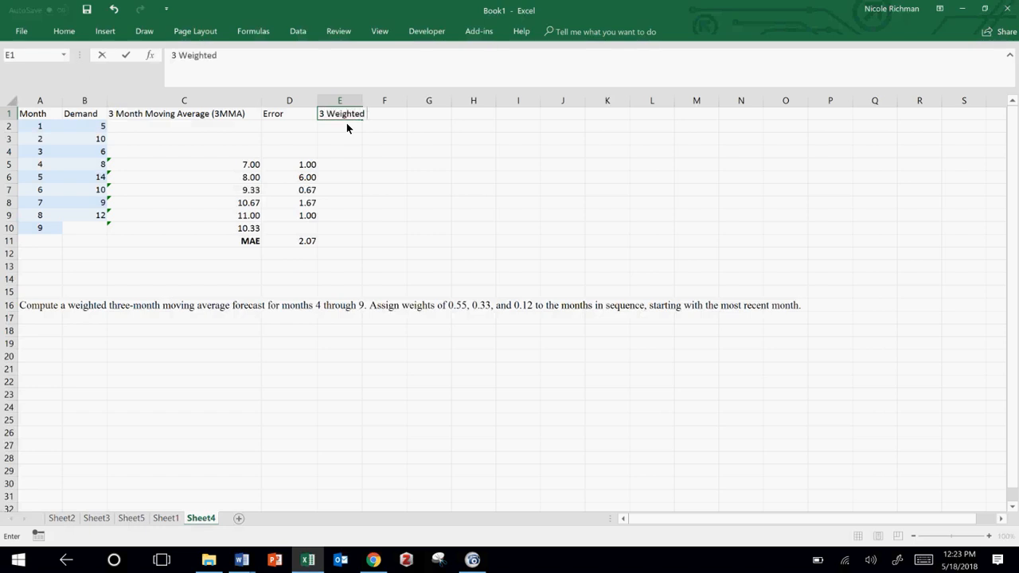
pyautogui.write(' Moving Average (W')
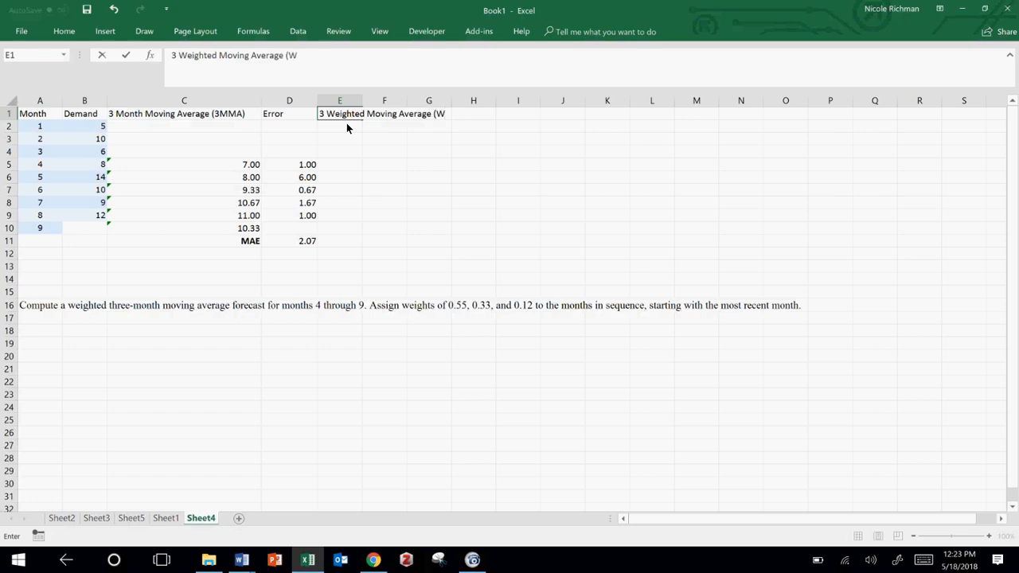
pyautogui.press('BackSpace')
pyautogui.write('3WMA)')
pyautogui.press('Return')
pyautogui.moveTo(362, 101); pyautogui.dragTo(475, 98)
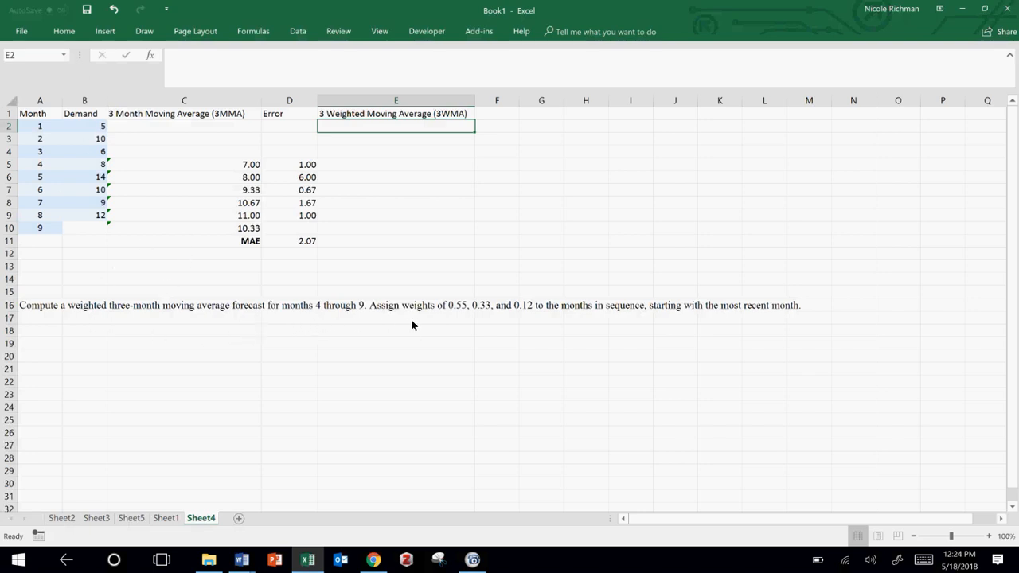
# Step: List the weights in F1:G3 as Closest 0.55, Middle 0.33 and Furthest 0.12
pyautogui.click(501, 115)
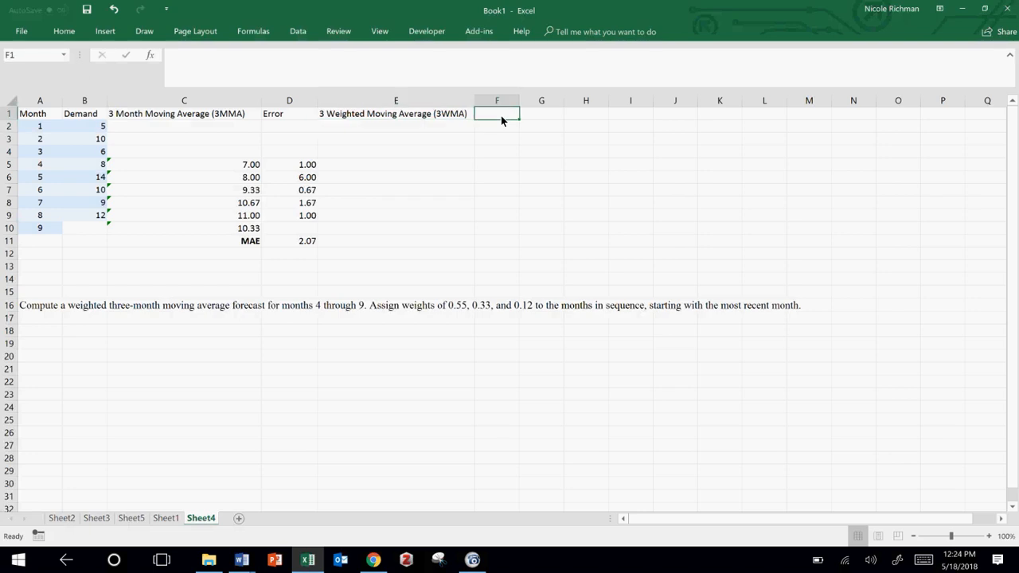
pyautogui.write('Closest')
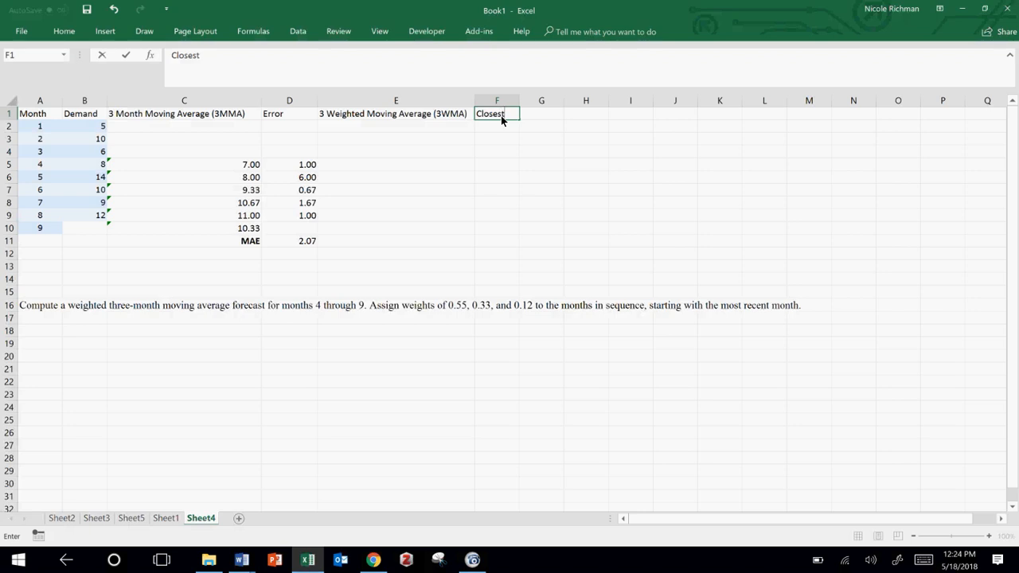
pyautogui.press('Tab')
pyautogui.write('0.55')
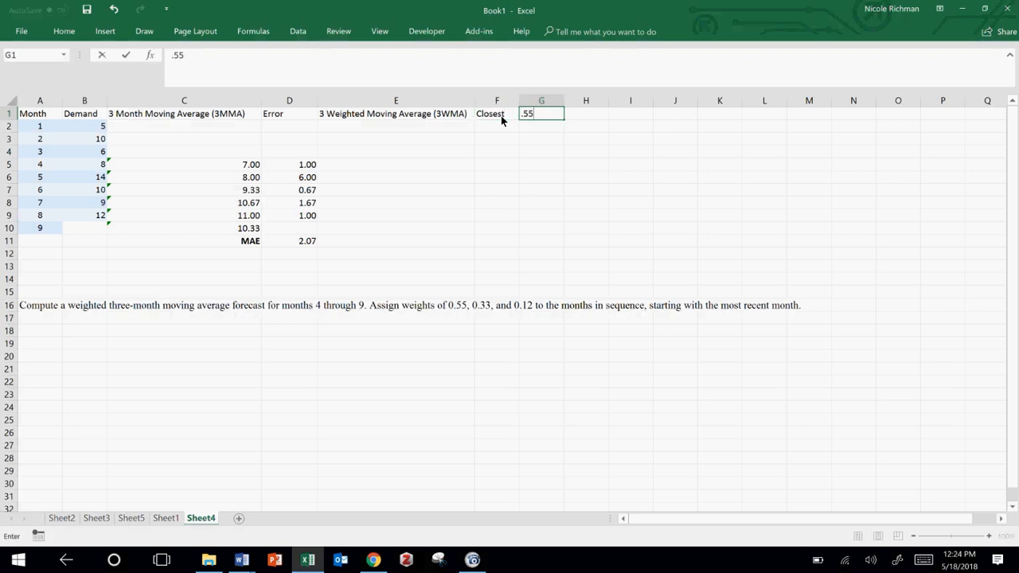
pyautogui.press('Return')
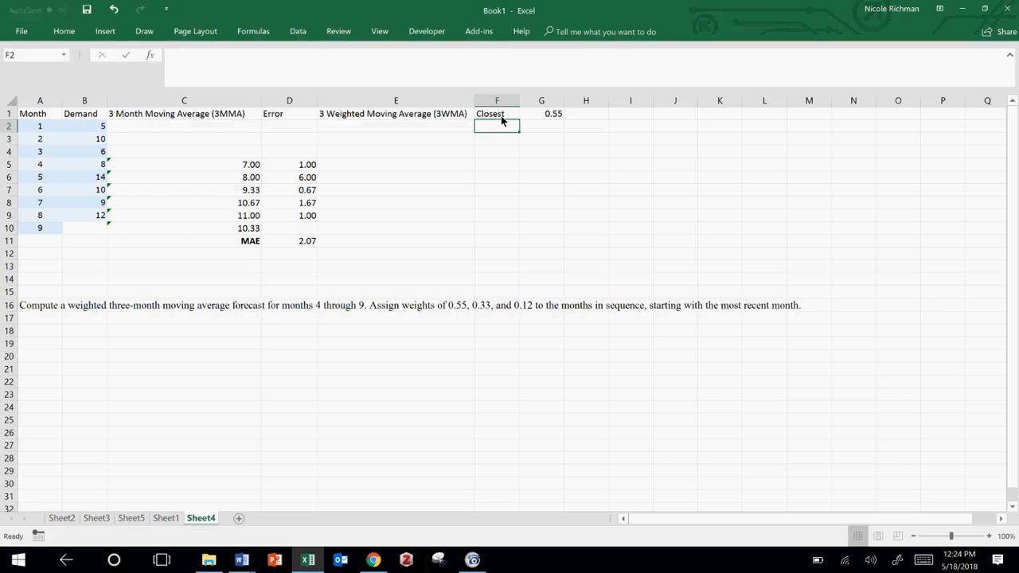
pyautogui.write('Middle')
pyautogui.press('Tab')
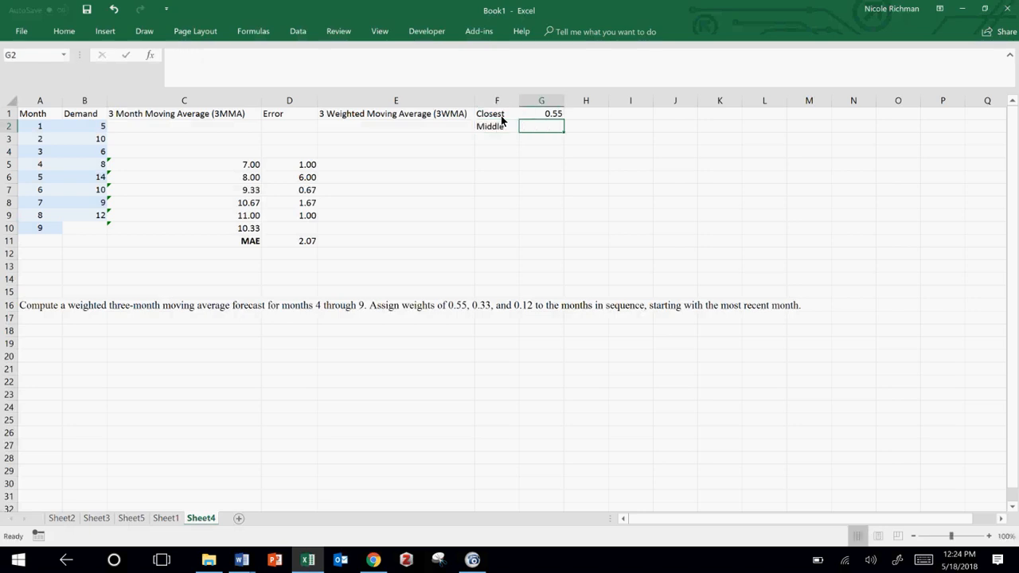
pyautogui.write('.33')
pyautogui.press('Return')
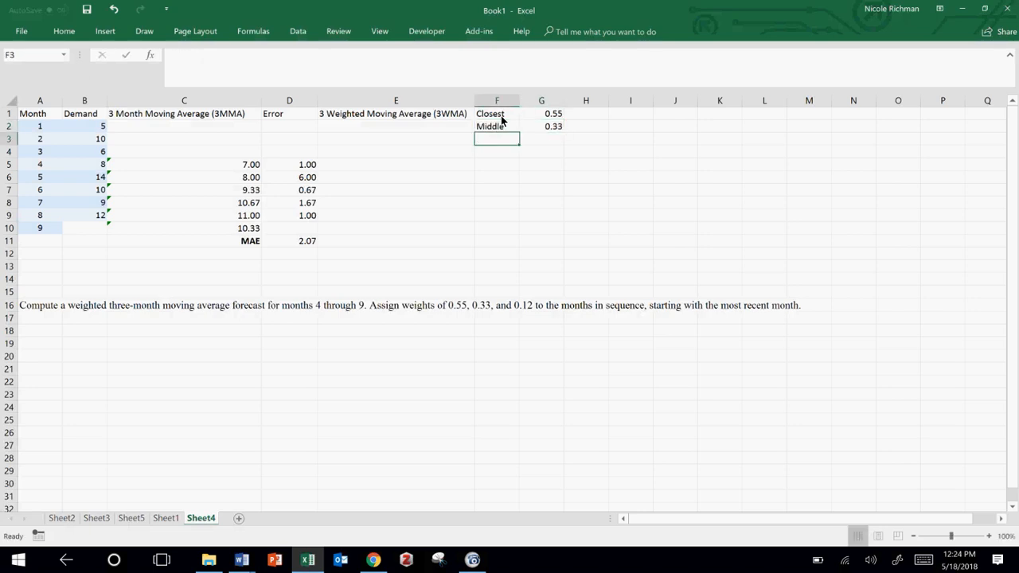
pyautogui.write('Furthest')
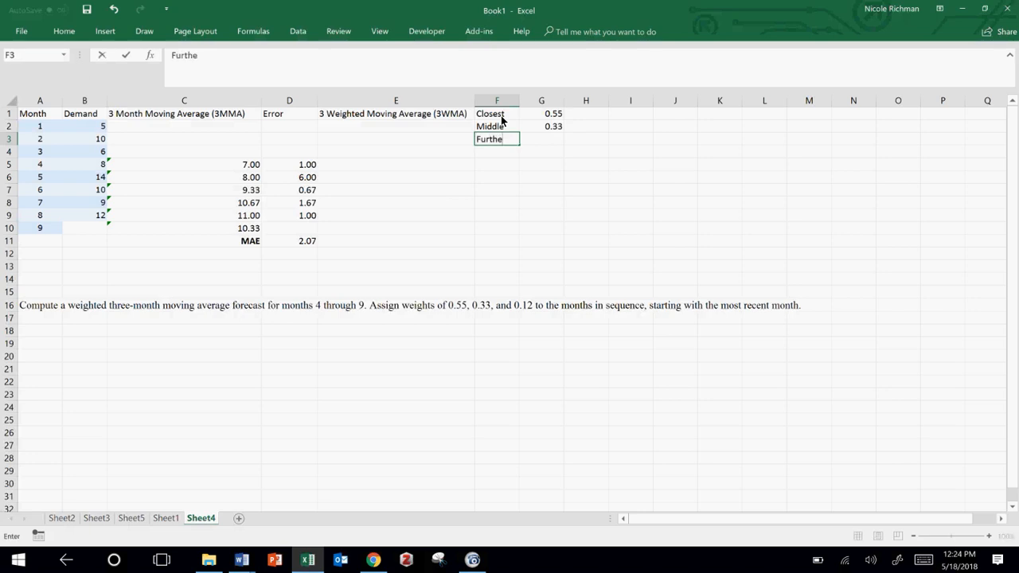
pyautogui.press('Tab')
pyautogui.write('.12')
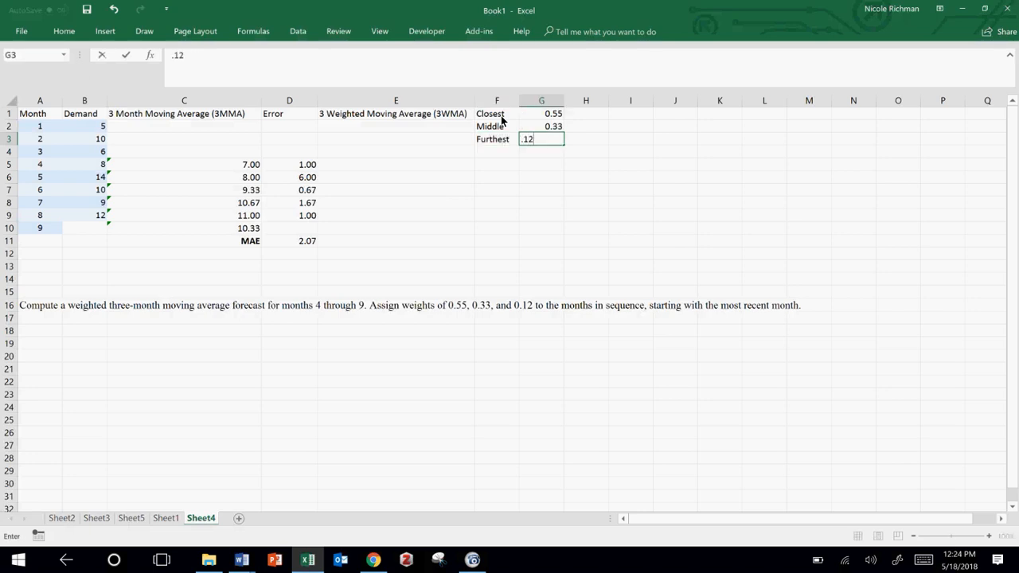
pyautogui.press('Return')
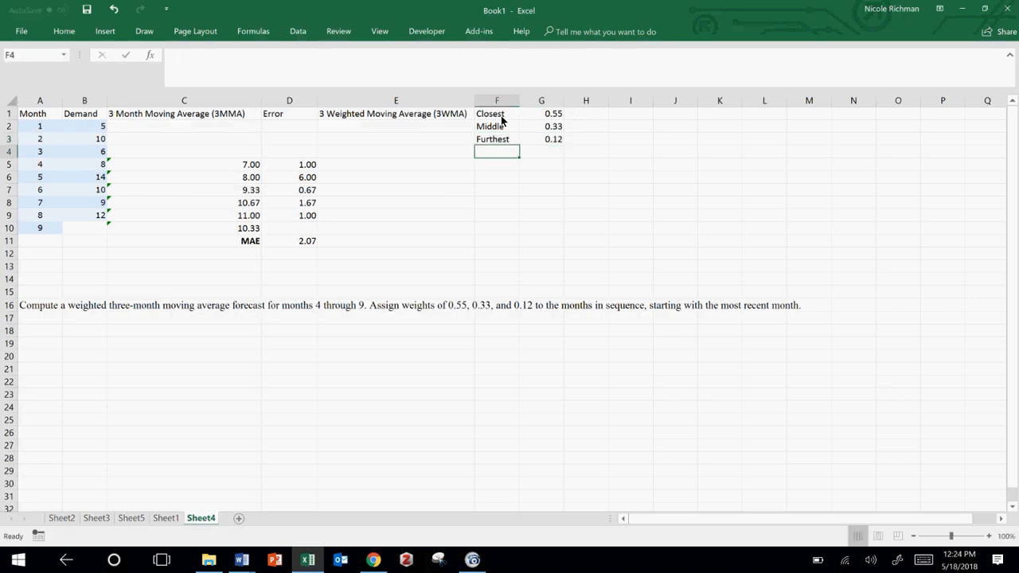
# Step: Begin the weighted forecast formula in E5 with month 3 demand times the absolute closest weight, =(B4*$G$1)
pyautogui.click(358, 127)
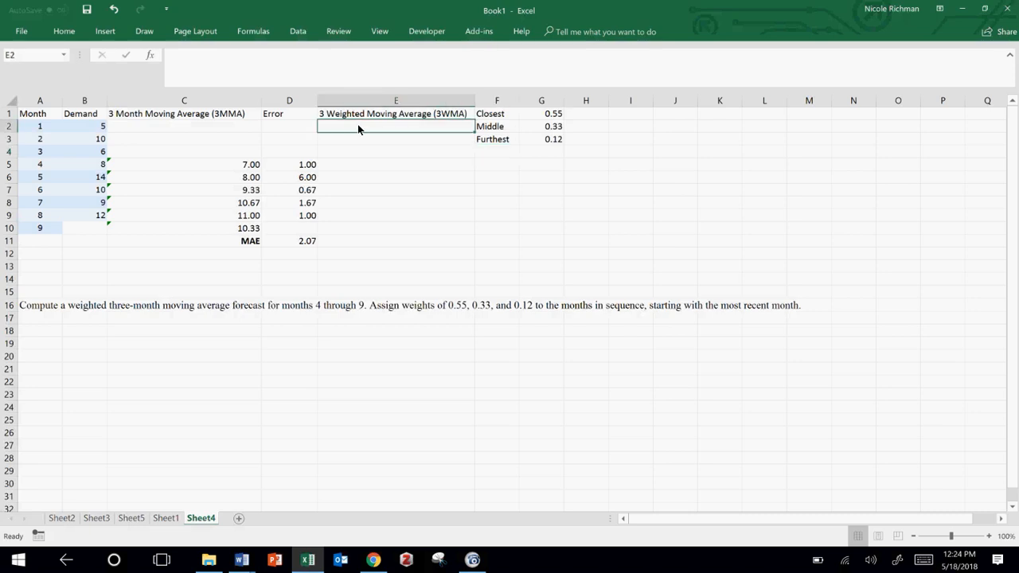
pyautogui.click(356, 165)
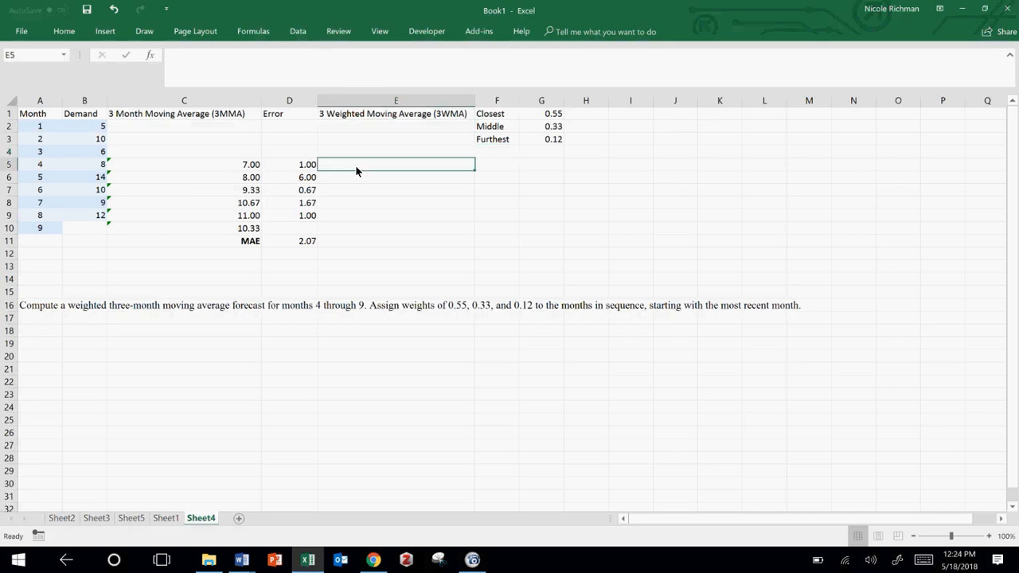
pyautogui.write('=(')
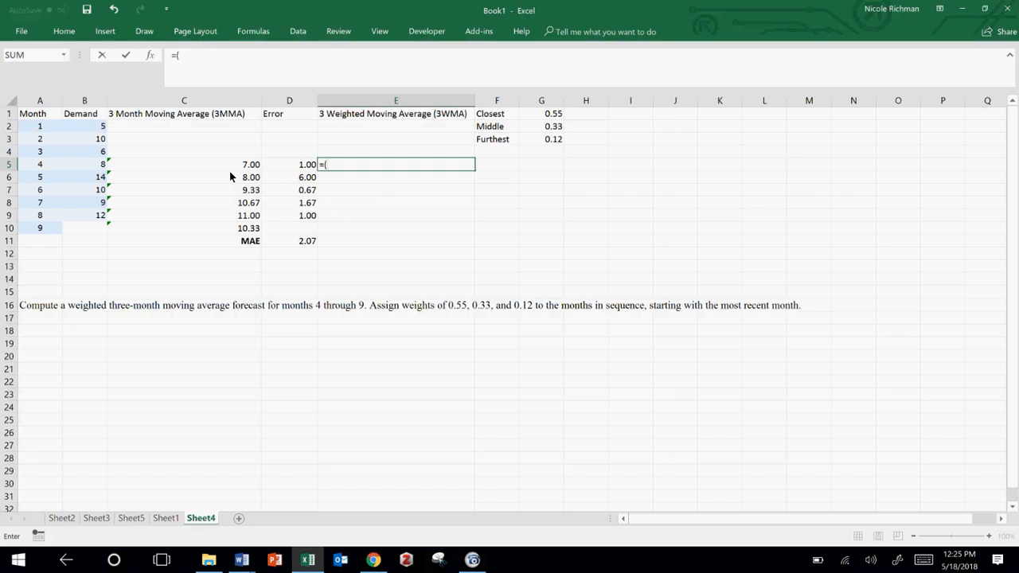
pyautogui.click(89, 151)
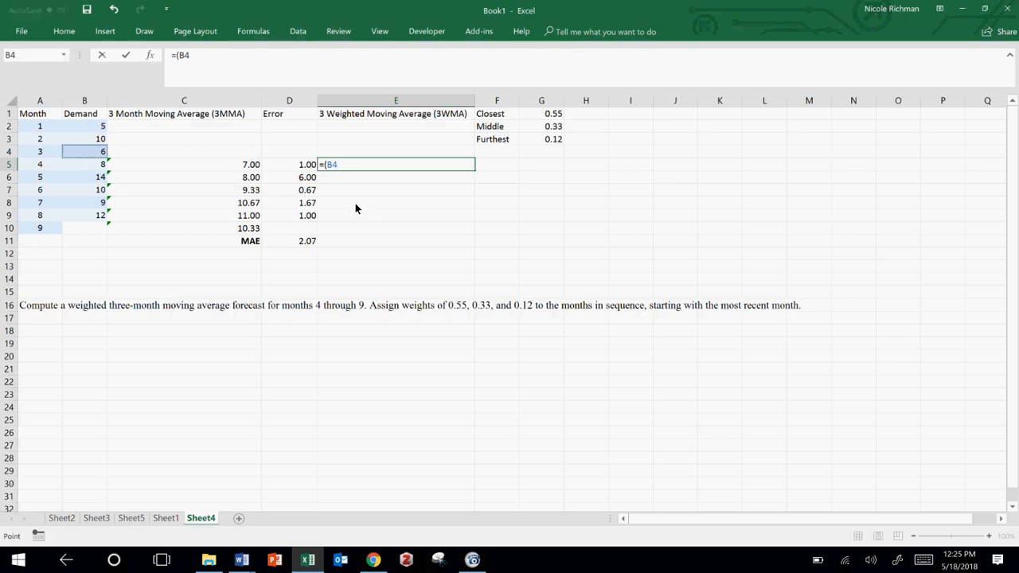
pyautogui.write('*')
pyautogui.click(555, 120)
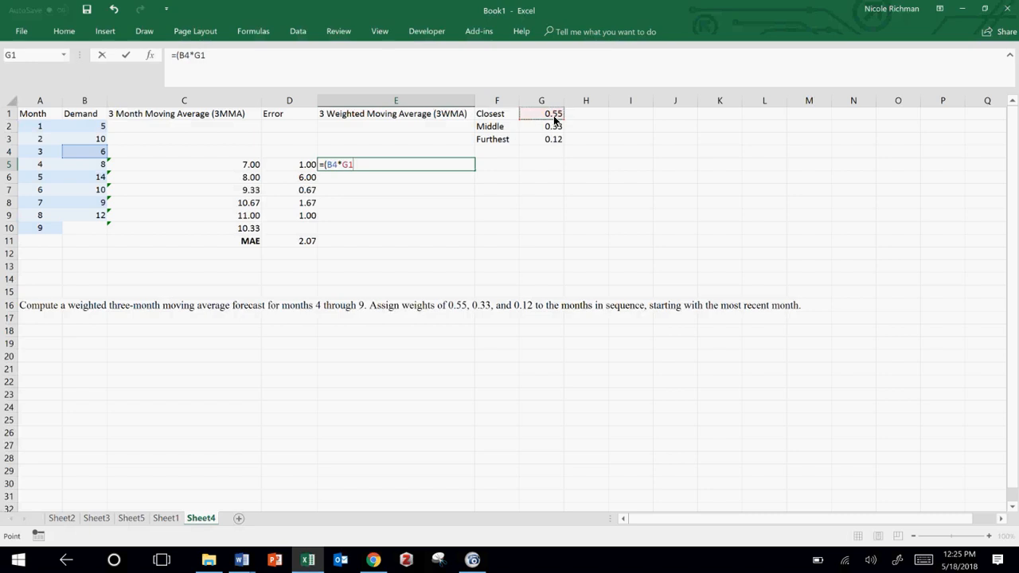
pyautogui.press('F4')
pyautogui.write(')+(')
# Step: Add month 2 demand times the absolute middle weight, +(B3*$G$2), to the formula in E5
pyautogui.click(94, 140)
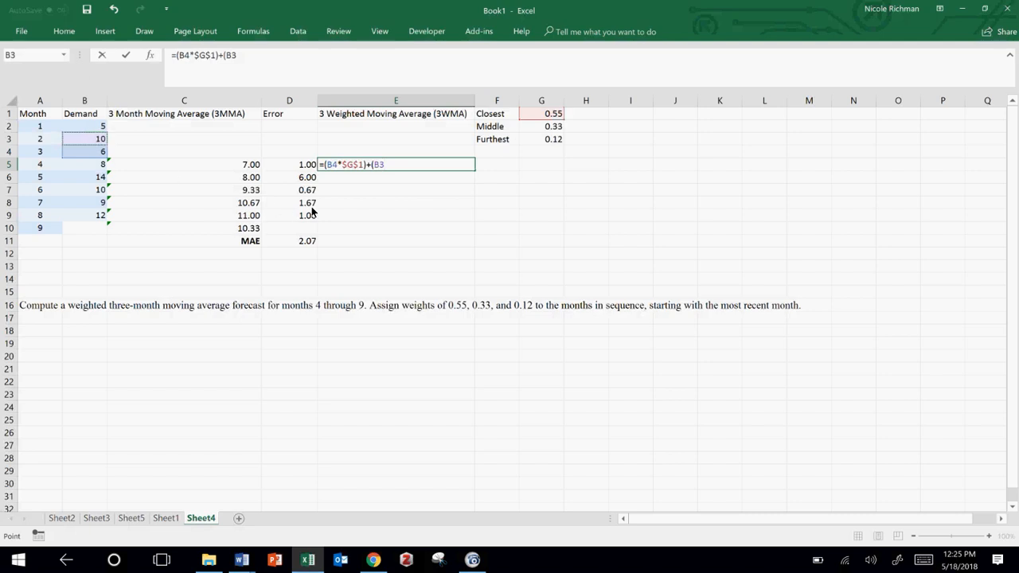
pyautogui.write('*')
pyautogui.click(557, 131)
pyautogui.press('F4')
pyautogui.write(')+')
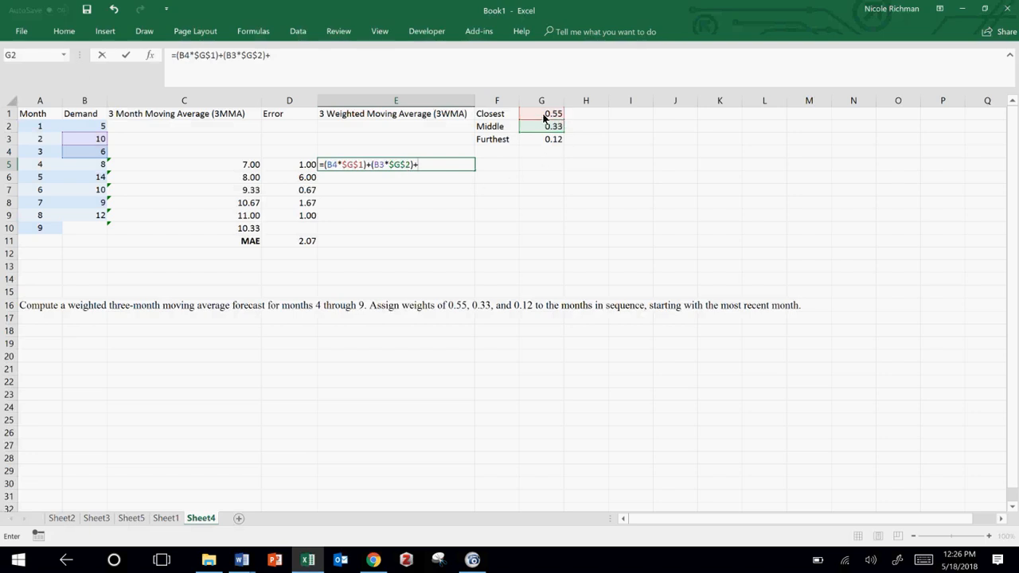
# Step: Complete the E5 formula with the furthest-weight term (B2*$G$3) and fill it down through E10
pyautogui.write('(')
pyautogui.click(89, 123)
pyautogui.write('*')
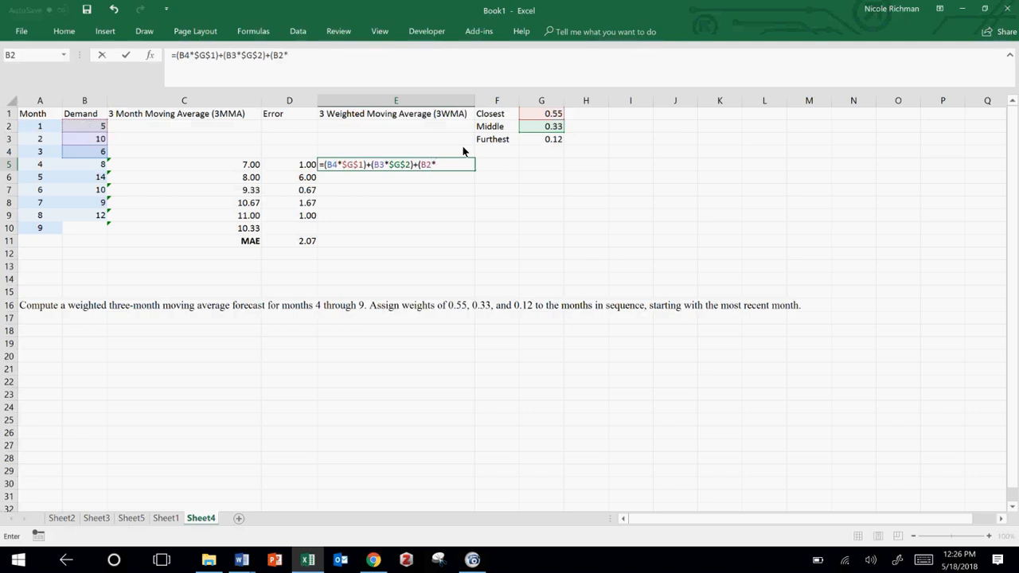
pyautogui.click(553, 140)
pyautogui.press('F4')
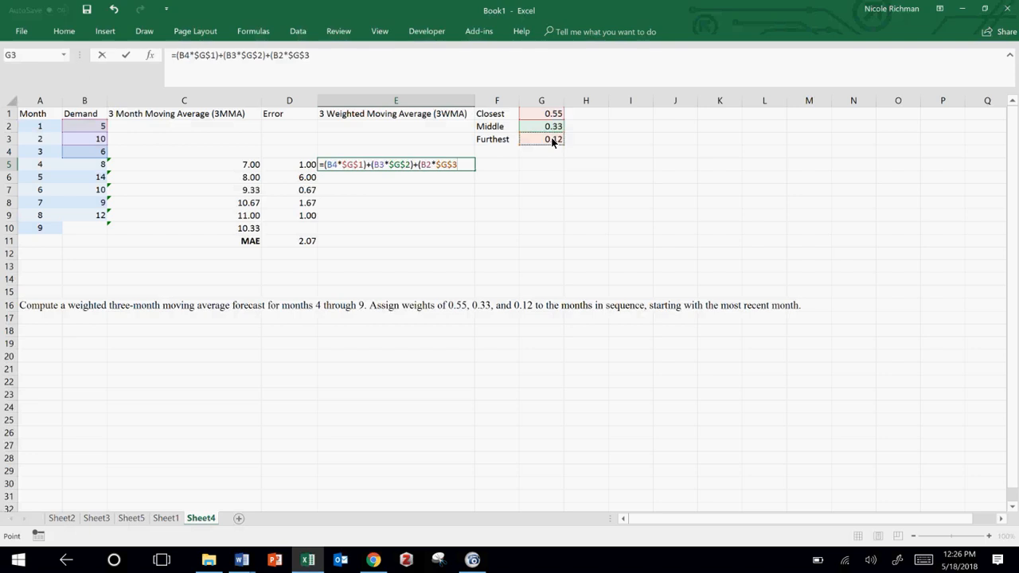
pyautogui.write(')')
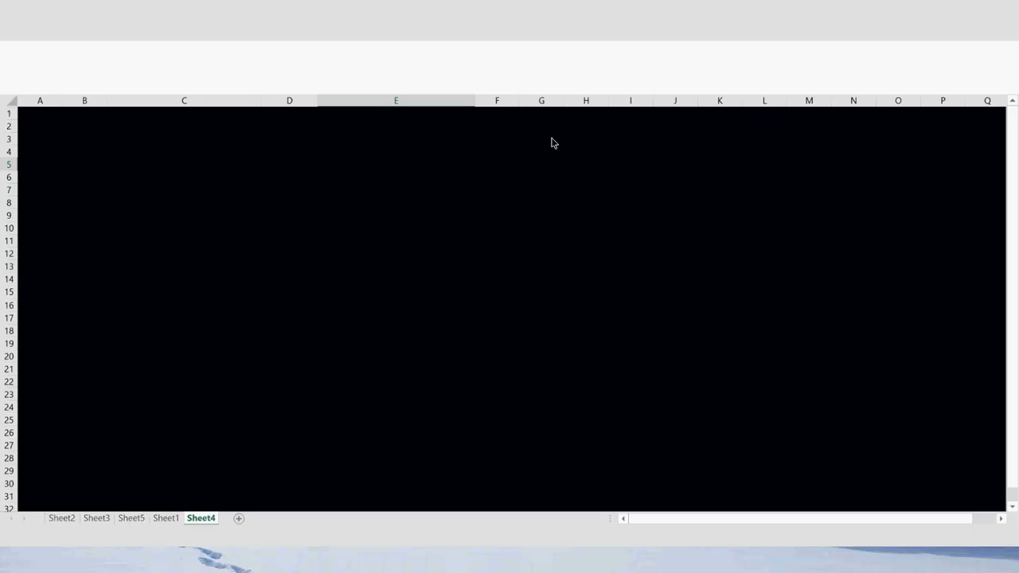
pyautogui.press('Return')
pyautogui.click(453, 165)
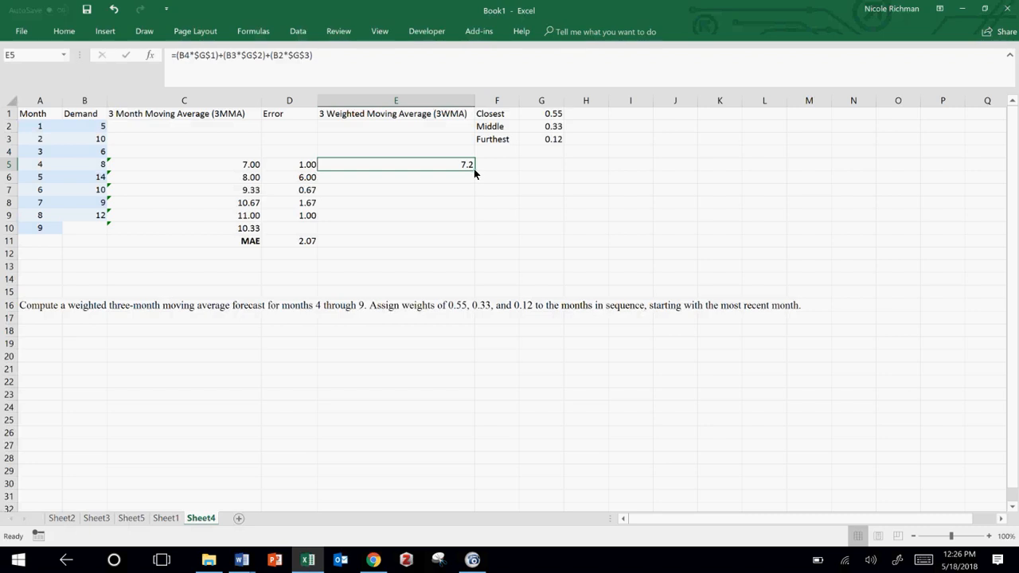
pyautogui.moveTo(475, 170); pyautogui.dragTo(472, 235)
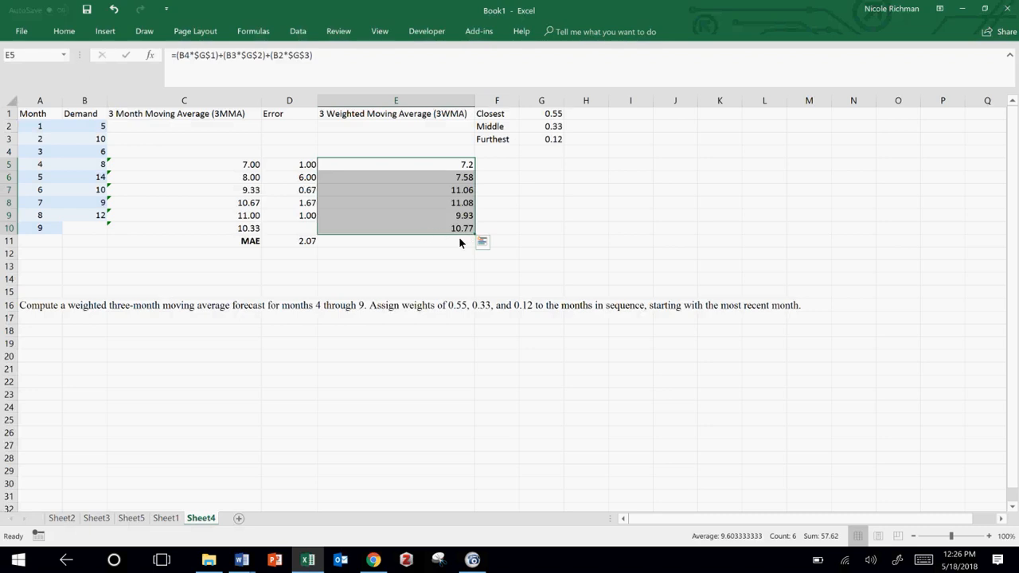
# Step: Calculate the weighted forecast's absolute error in F5 with =ABS(B5-E5) and fill it down through F9
pyautogui.click(504, 164)
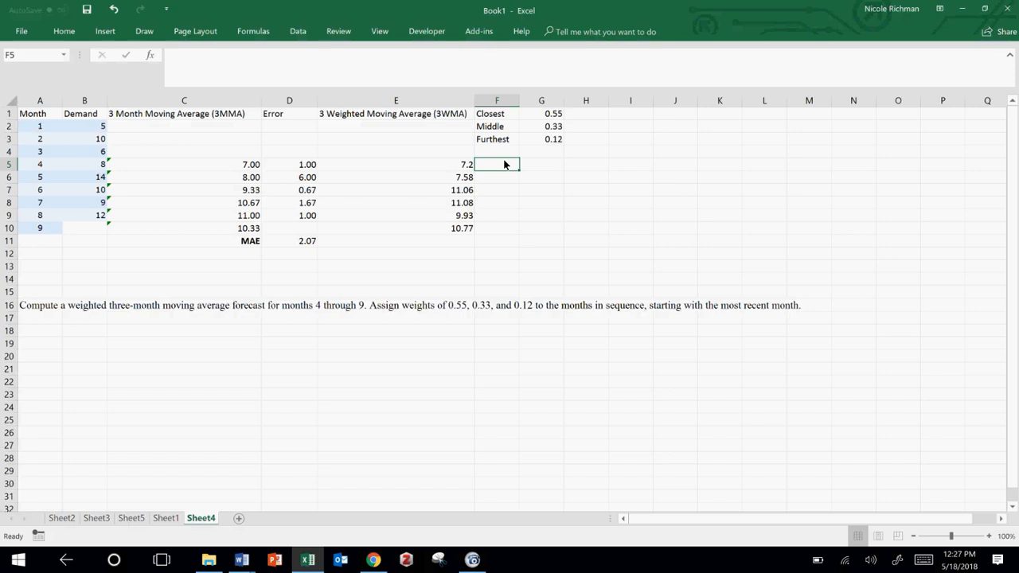
pyautogui.write('=abs(')
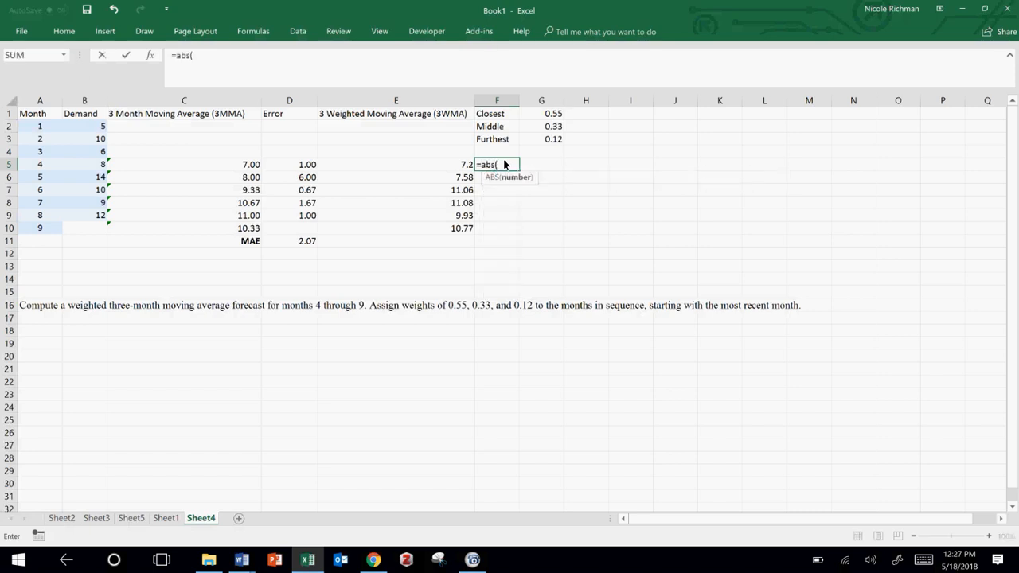
pyautogui.click(98, 166)
pyautogui.write('-')
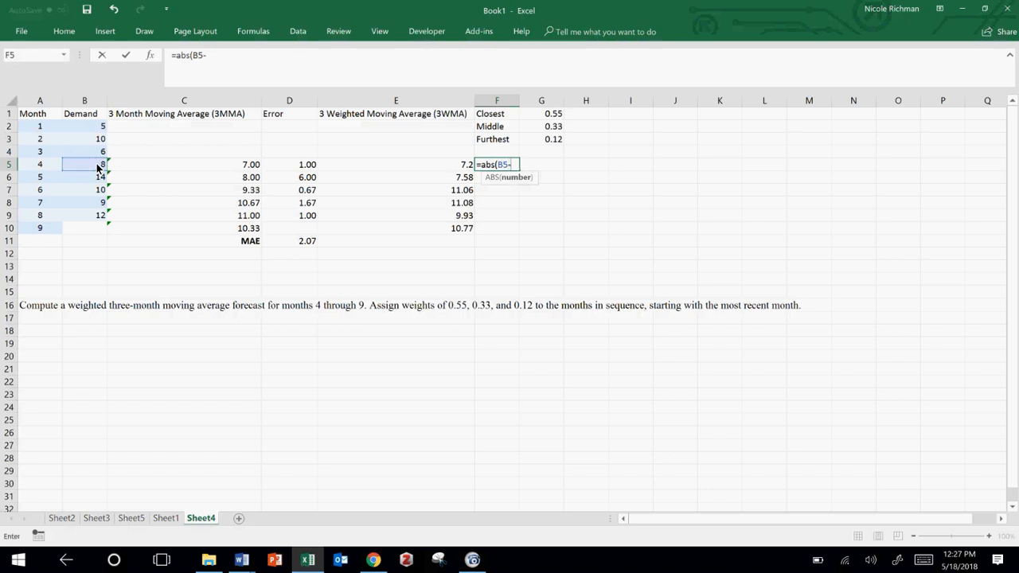
pyautogui.click(432, 165)
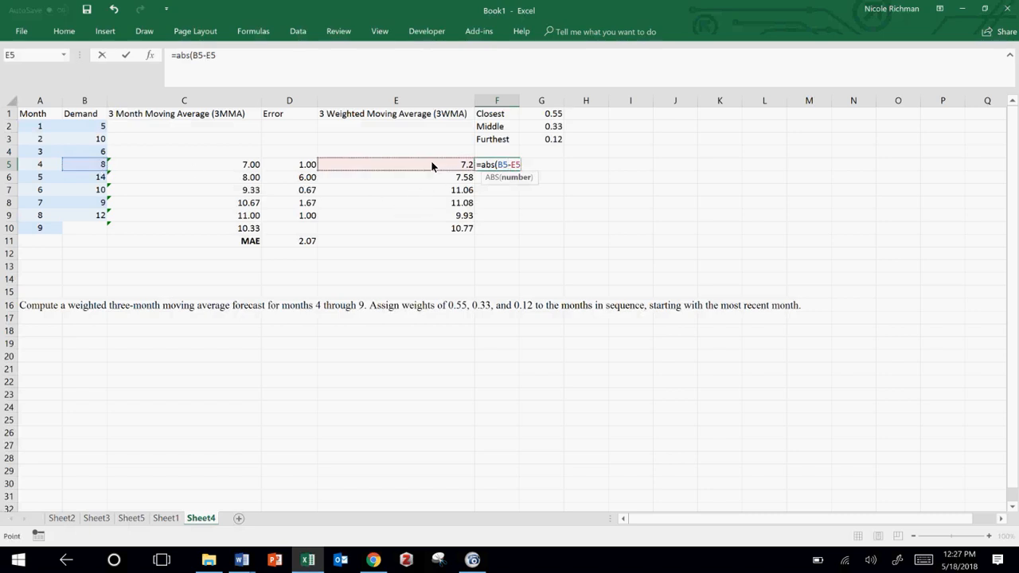
pyautogui.write(')')
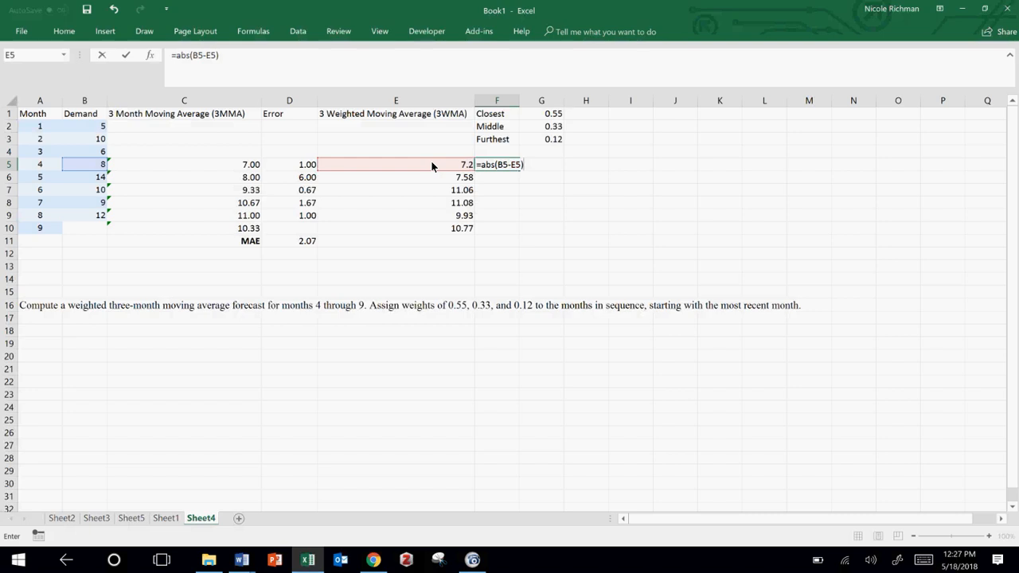
pyautogui.press('Return')
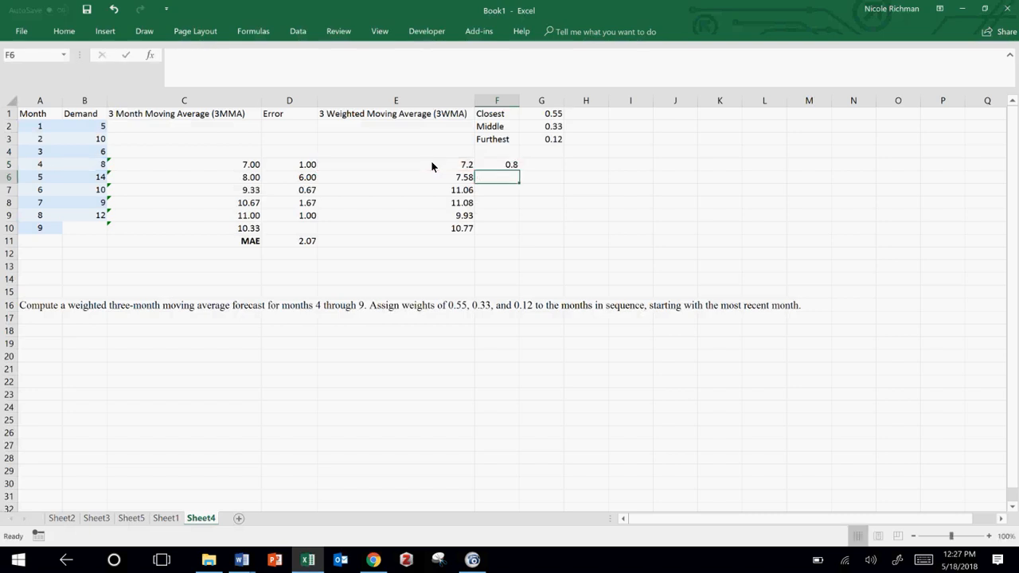
pyautogui.click(509, 163)
pyautogui.moveTo(519, 172); pyautogui.dragTo(515, 220)
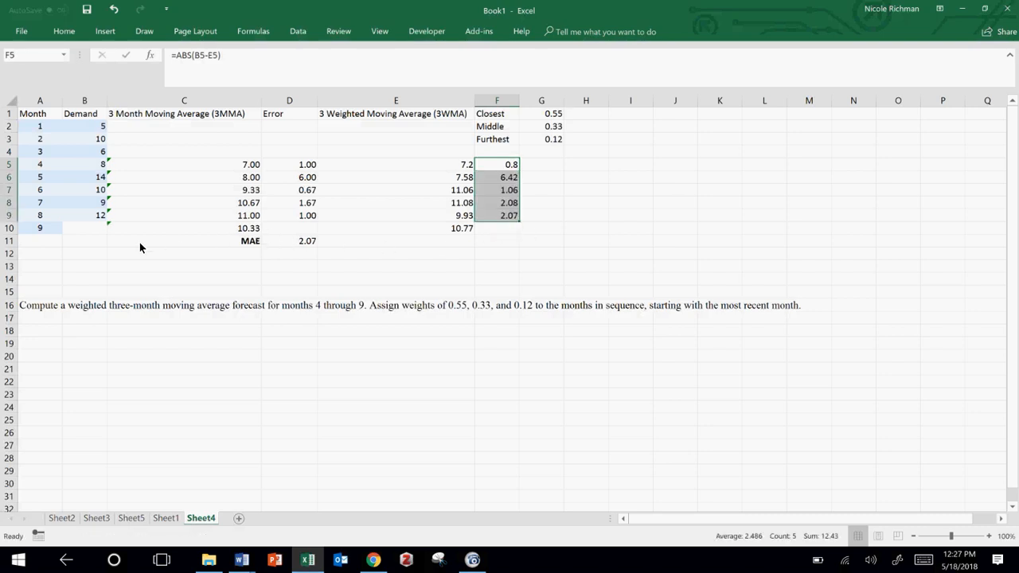
# Step: Copy the MAE formula from D11 into F11 to average the weighted forecast errors in F5:F9
pyautogui.click(500, 240)
pyautogui.click(308, 242)
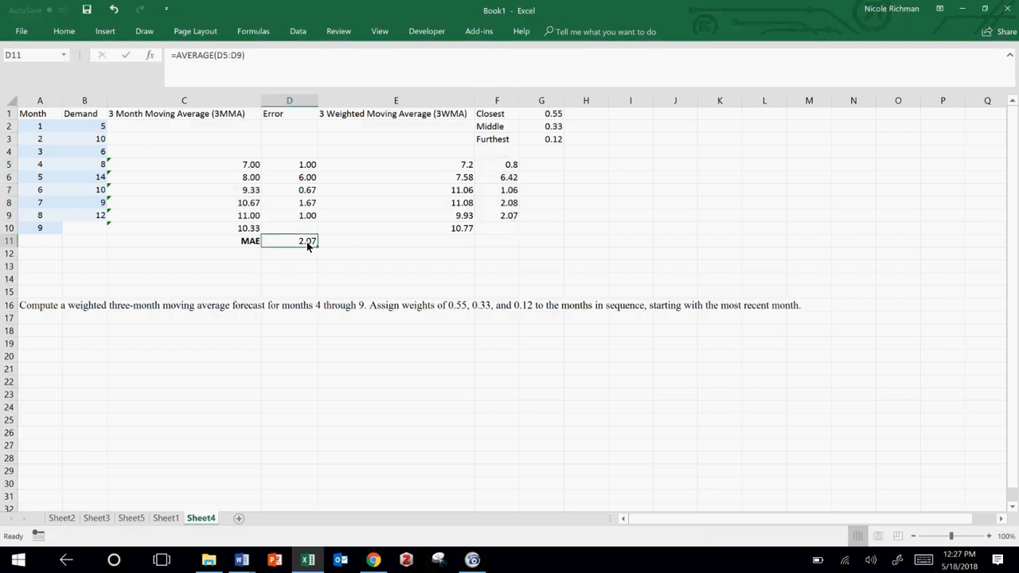
pyautogui.hotkey('ctrl', 'c')
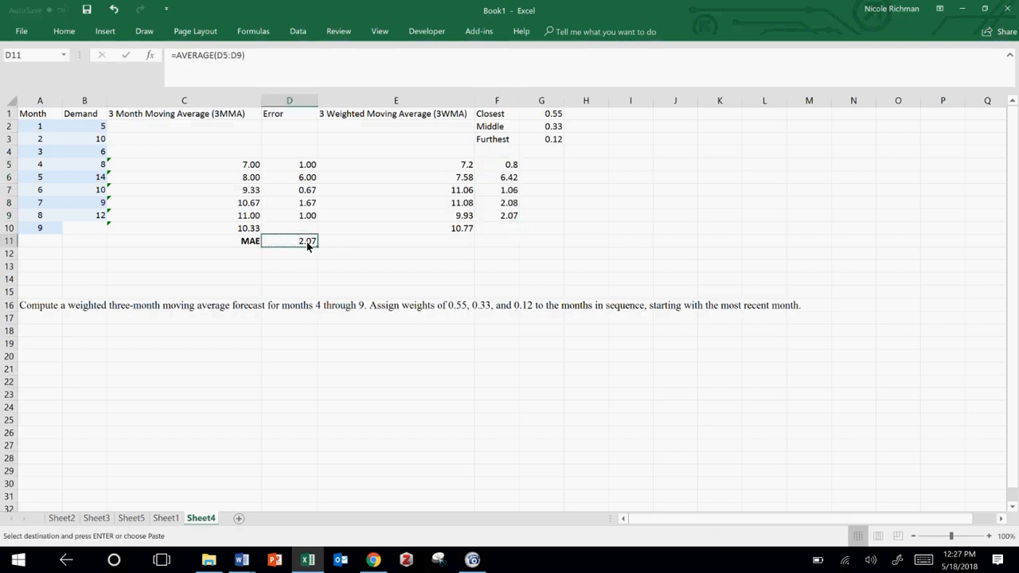
pyautogui.click(491, 244)
pyautogui.hotkey('ctrl', 'v')
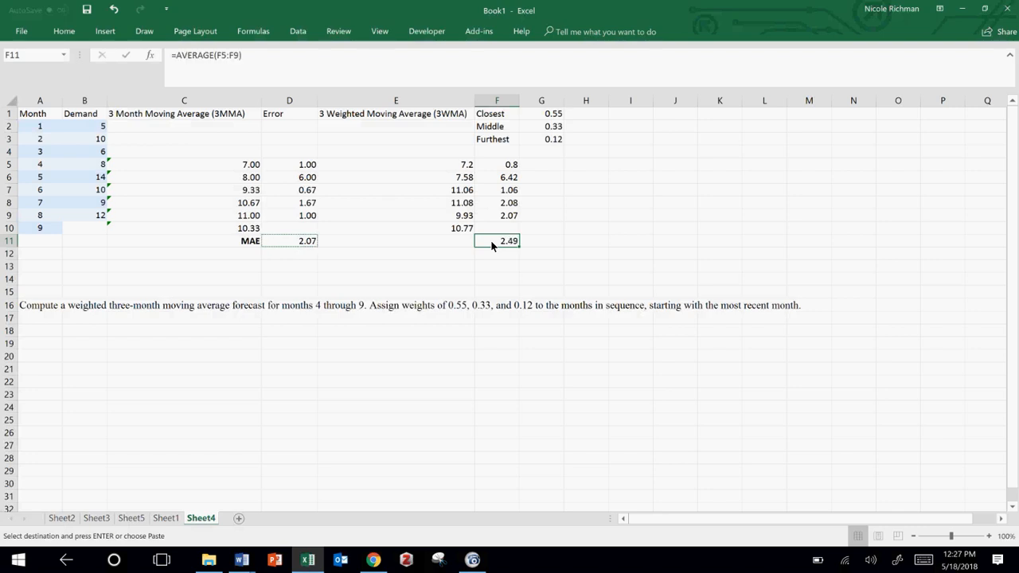
pyautogui.click(344, 250)
pyautogui.press('Escape')
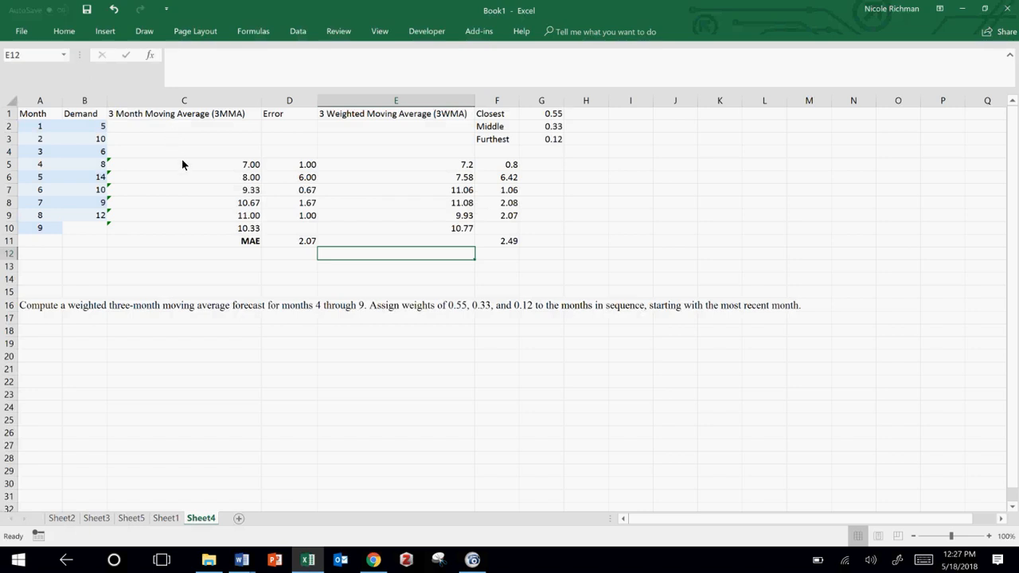
pyautogui.click(189, 235)
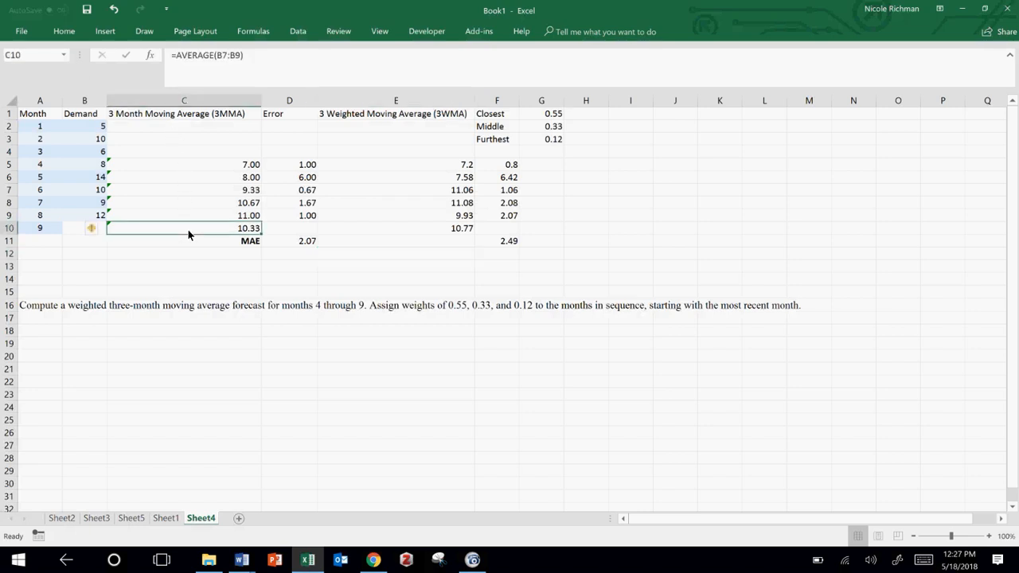